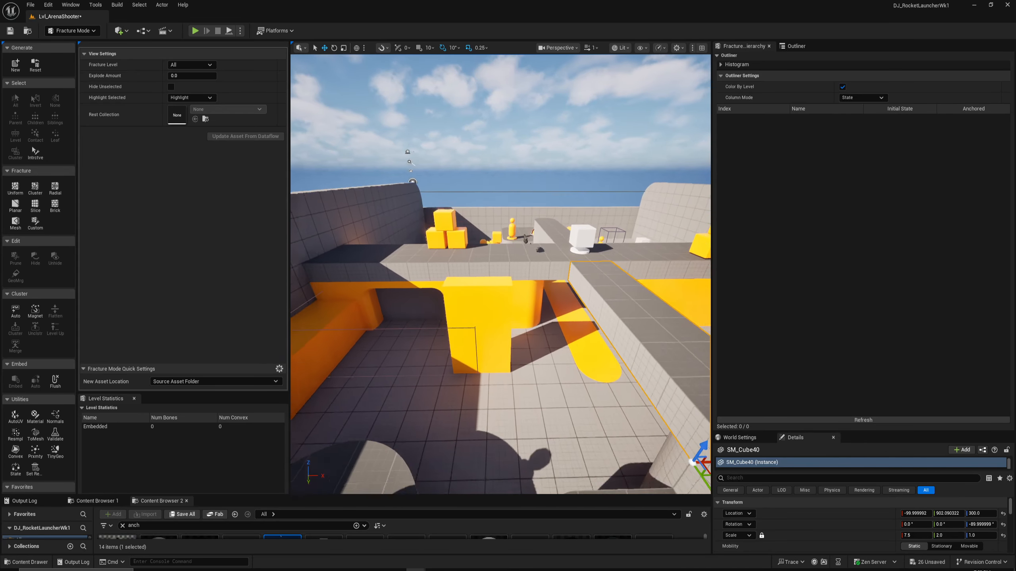
- Select the fractured GC_Cube2 block and narrow the Fracture settings area to widen the viewport
left_click(463, 230)
right_click_drag(464, 230, 504, 179)
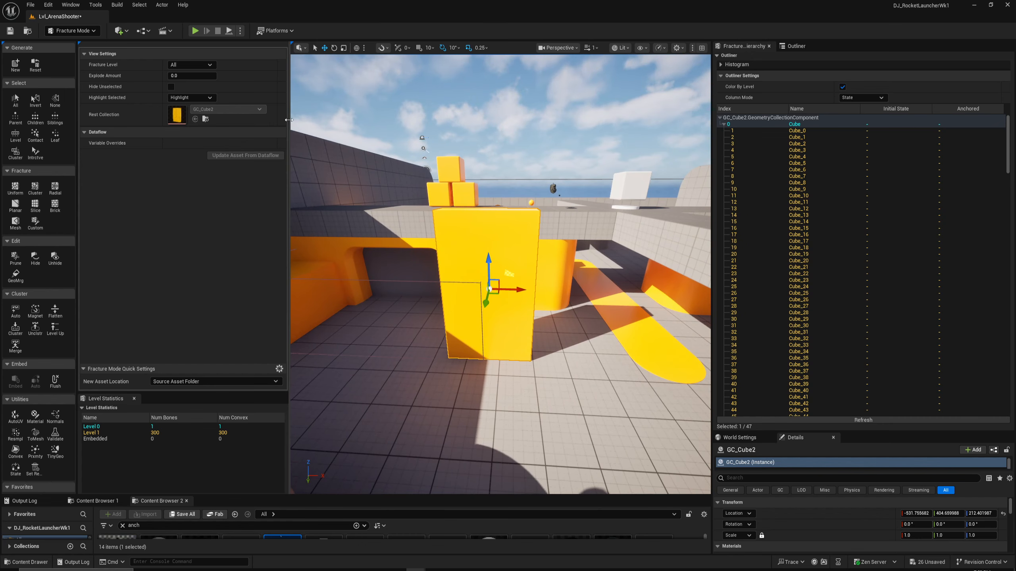
left_click_drag(289, 120, 201, 122)
mouse_move(276, 178)
right_mouse_down()
mouse_move(303, 177)
mouse_move(283, 187)
right_mouse_up()
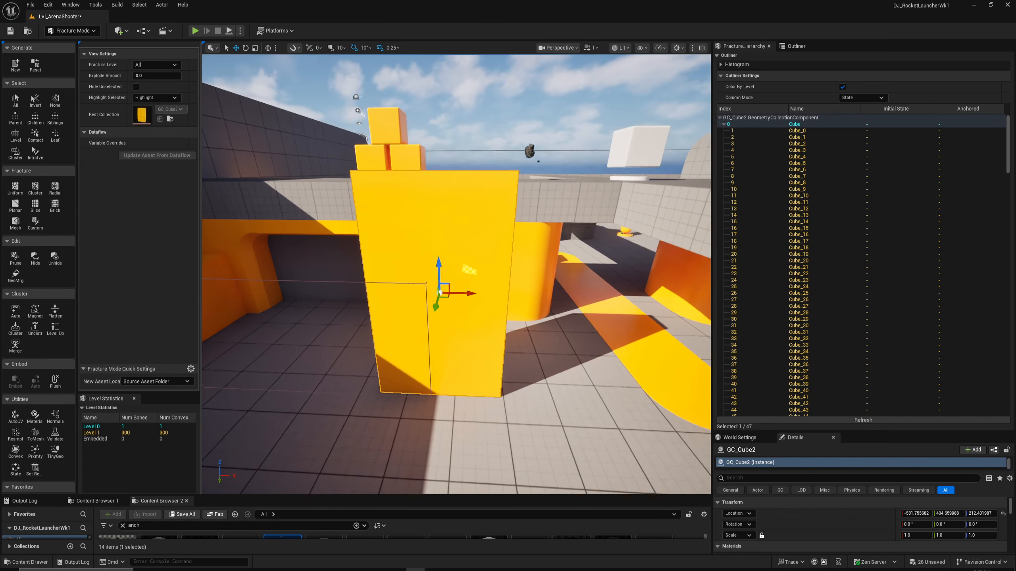
mouse_move(340, 142)
right_mouse_down()
mouse_move(338, 131)
mouse_move(340, 142)
right_mouse_up()
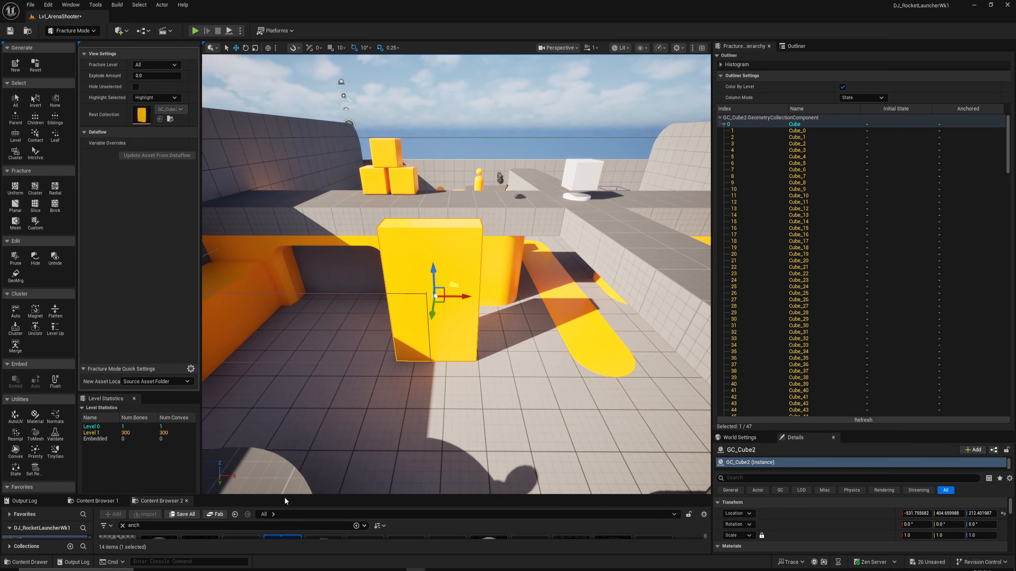
- Search the project content for "ancho" and place an FS_AnchorField_Generic at the base of the fractured block
left_click_drag(271, 489, 272, 365)
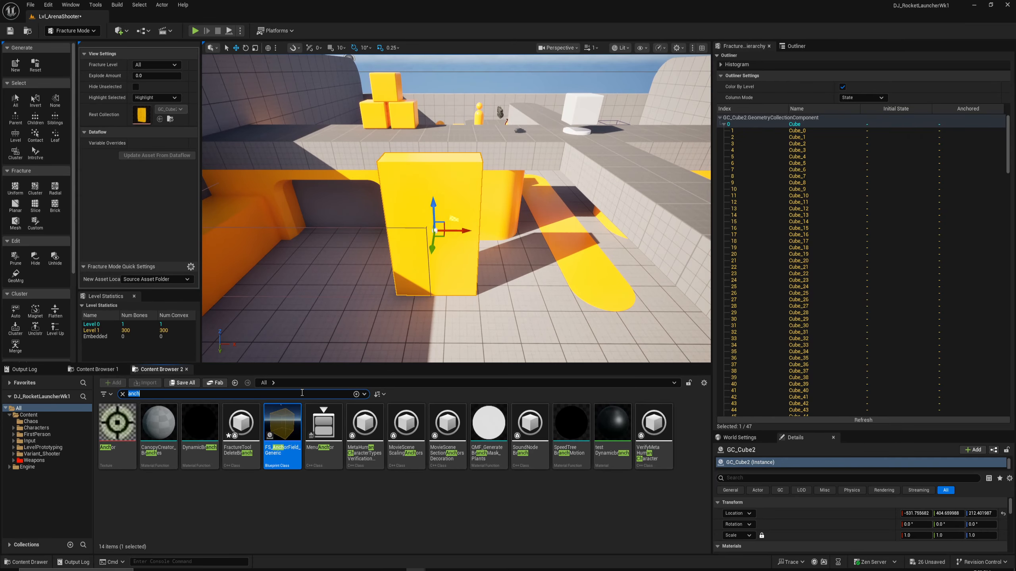
type("ancho")
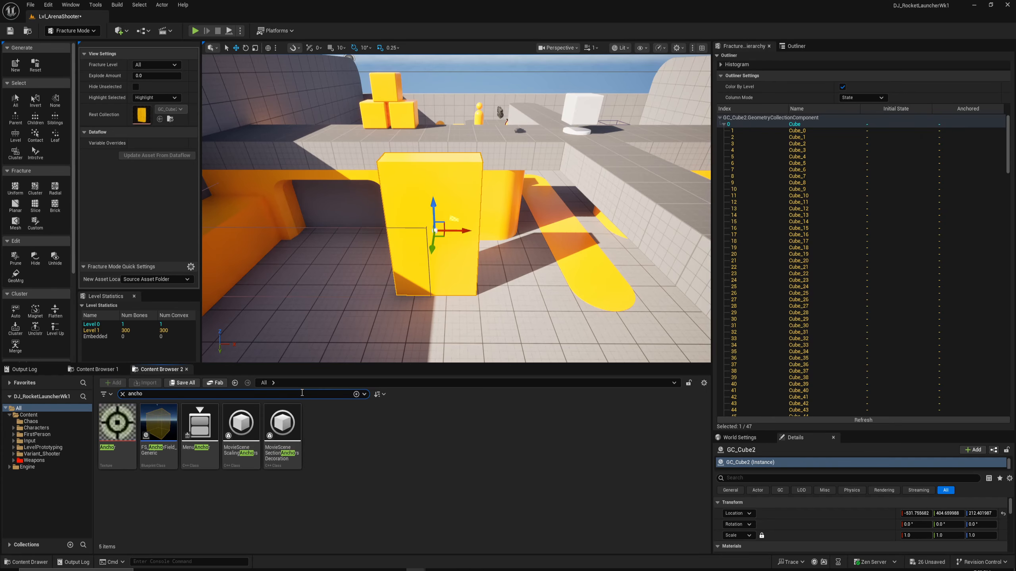
left_click_drag(420, 329, 413, 284)
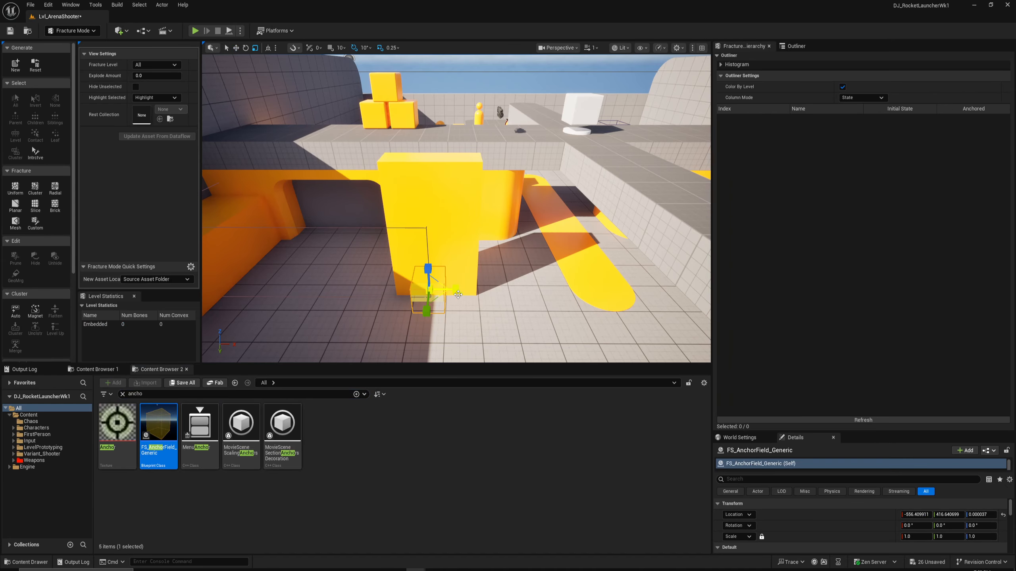
- Scale the anchor field to 5.25 in X and 2.25 in Y and centre it around the block's base at about X -515
left_click_drag(458, 294, 494, 295)
left_click_drag(422, 307, 424, 326)
left_click_drag(448, 291, 462, 291)
- Duplicate the anchor field straight up so the copy encloses the top of the fractured block
key("w")
right_click_drag(462, 292, 464, 244)
right_click_drag(406, 265, 405, 268)
key("s")
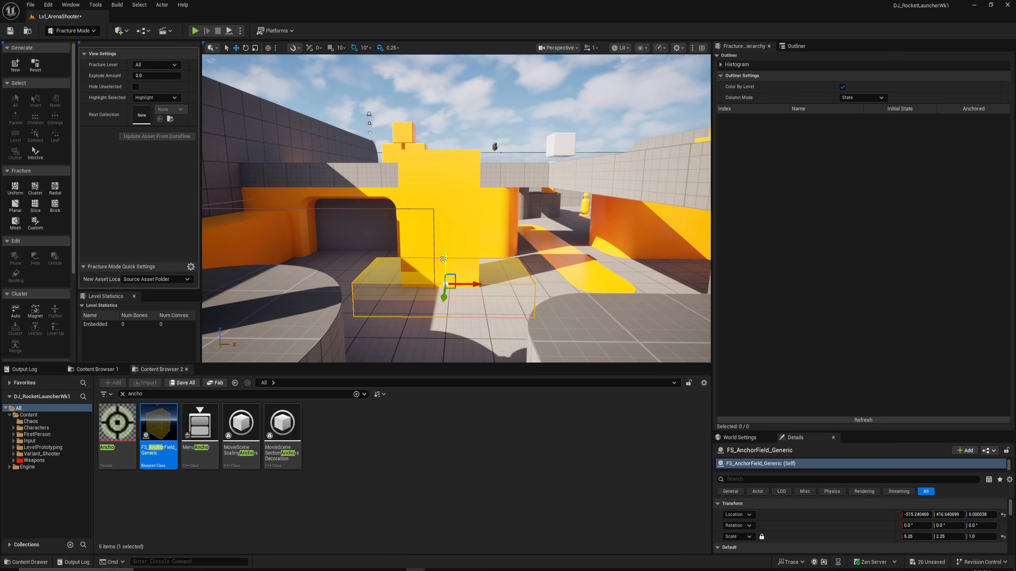
left_click_drag(444, 258, 437, 91, "alt")
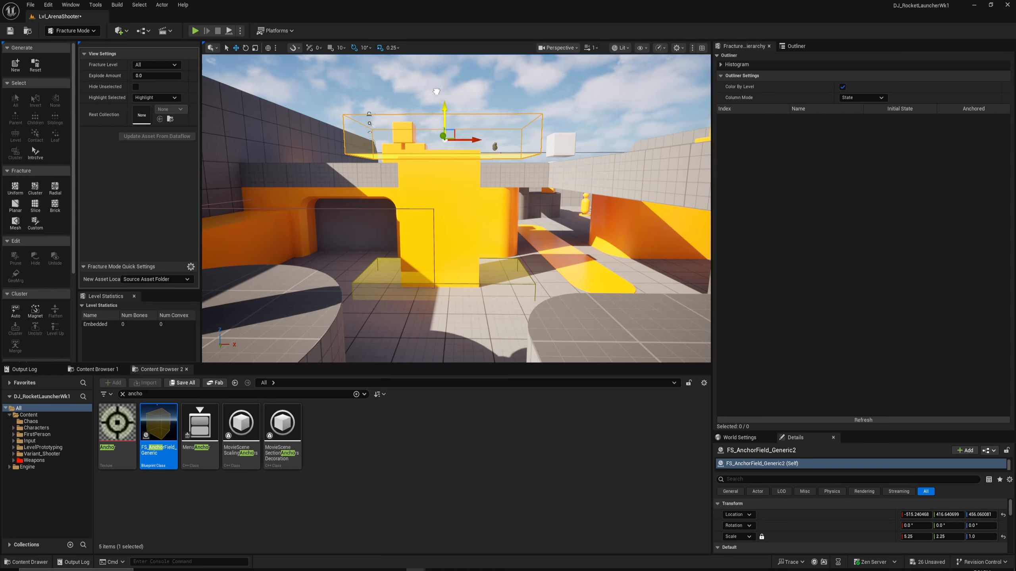
- Select the fractured block, switch to Selection mode and enlarge the area showing its details
left_click(448, 238)
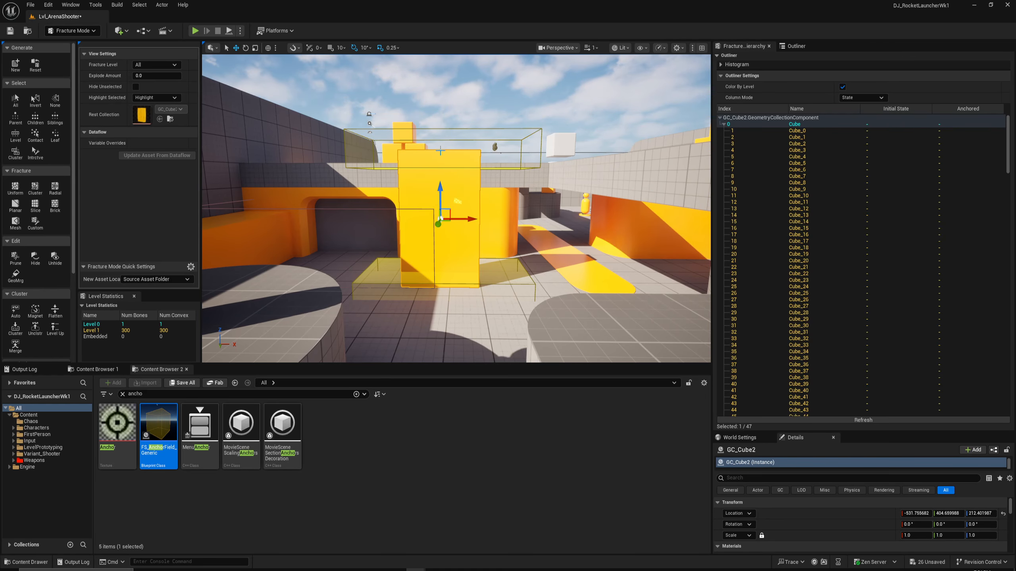
left_click(809, 46)
left_click(72, 30)
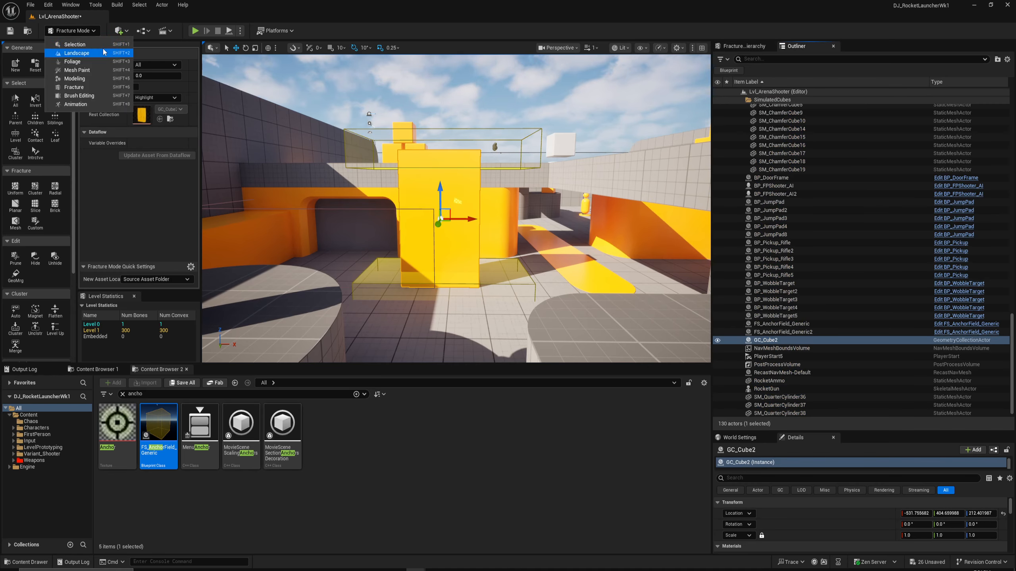
left_click(76, 44)
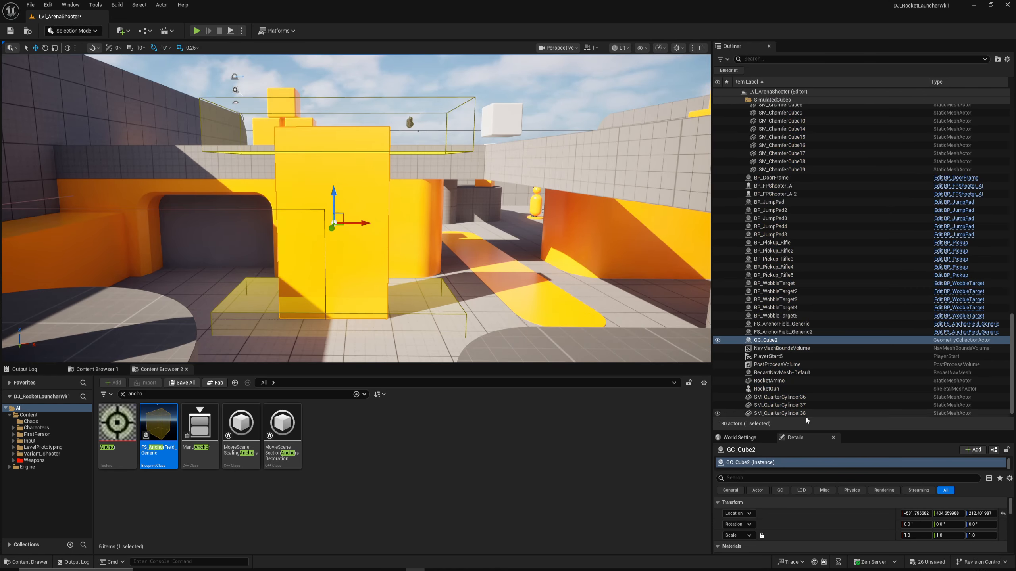
left_click_drag(763, 431, 756, 251)
left_click(375, 151)
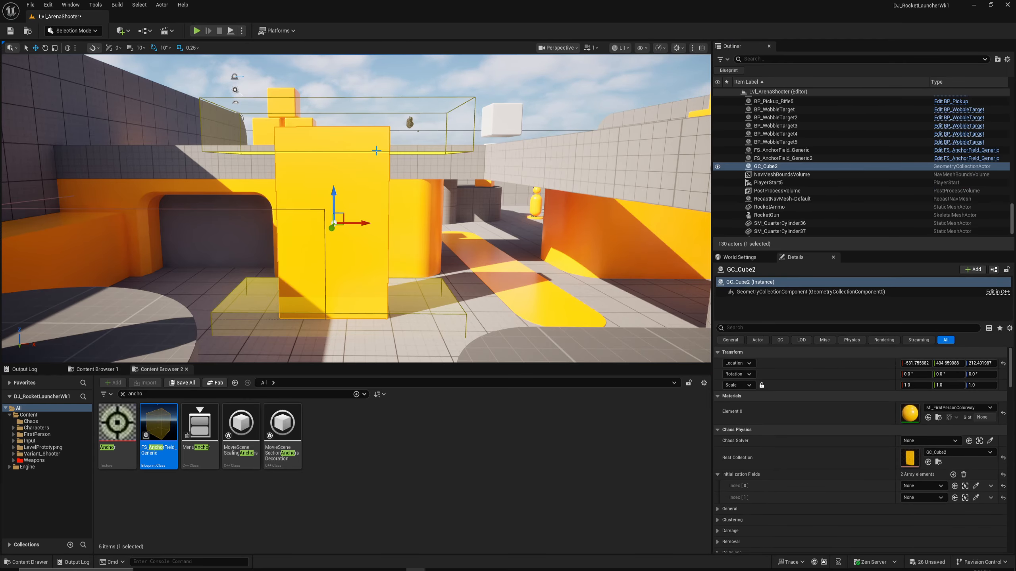
- Reset the block's Initialization Fields under Chaos Physics and add two empty array elements
mouse_move(456, 244)
right_mouse_down()
mouse_move(384, 240)
mouse_move(456, 244)
right_mouse_up()
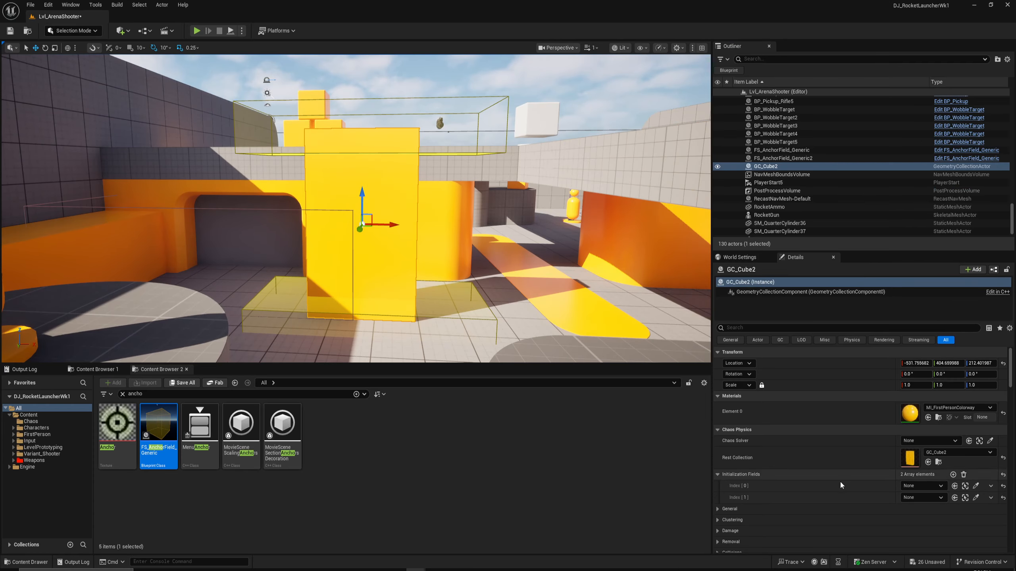
scroll(1001, 477, "down", 10)
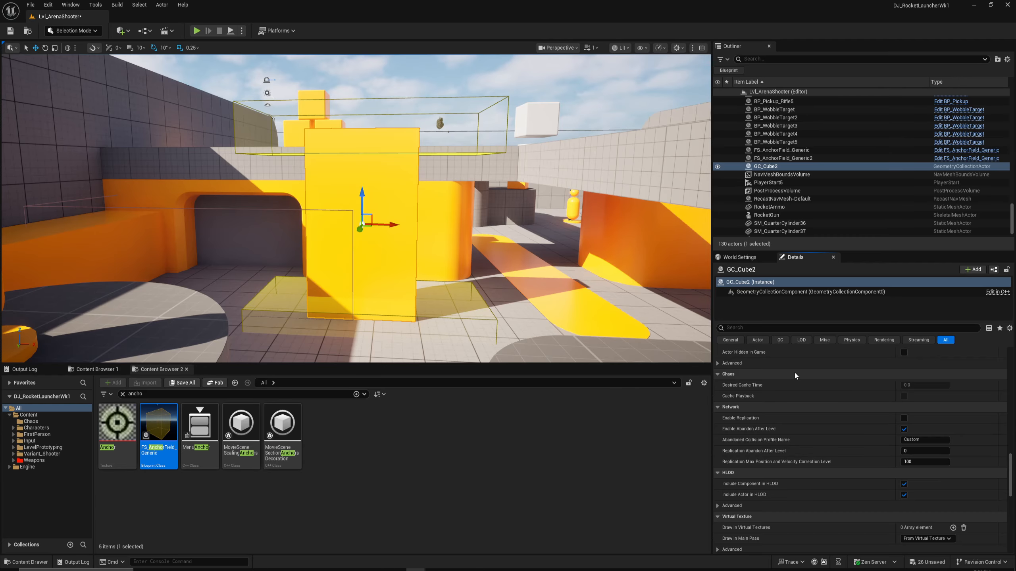
scroll(795, 374, "up", 2)
scroll(315, 206, "up", 5)
scroll(840, 452, "up", 7)
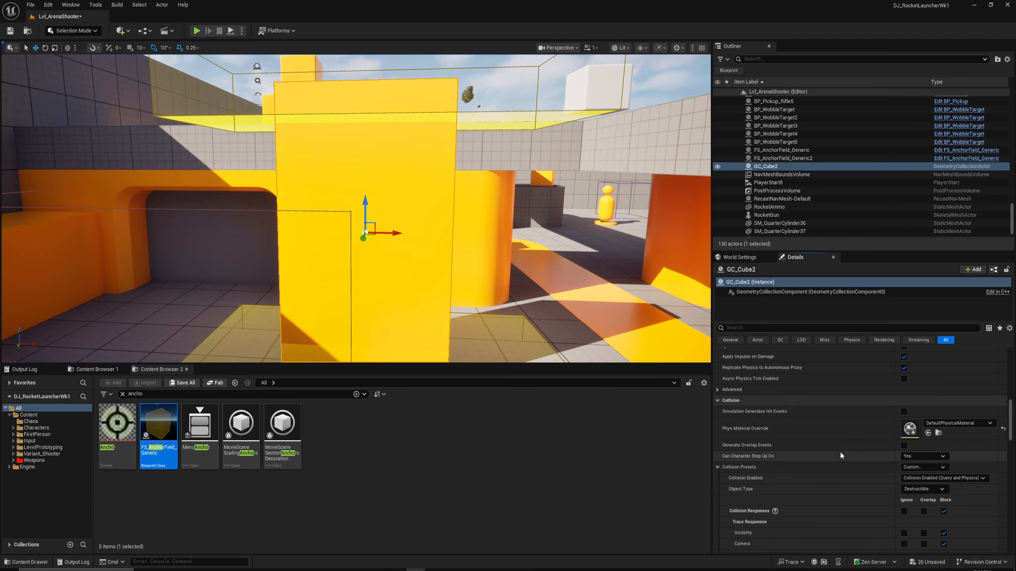
scroll(810, 428, "up", 8)
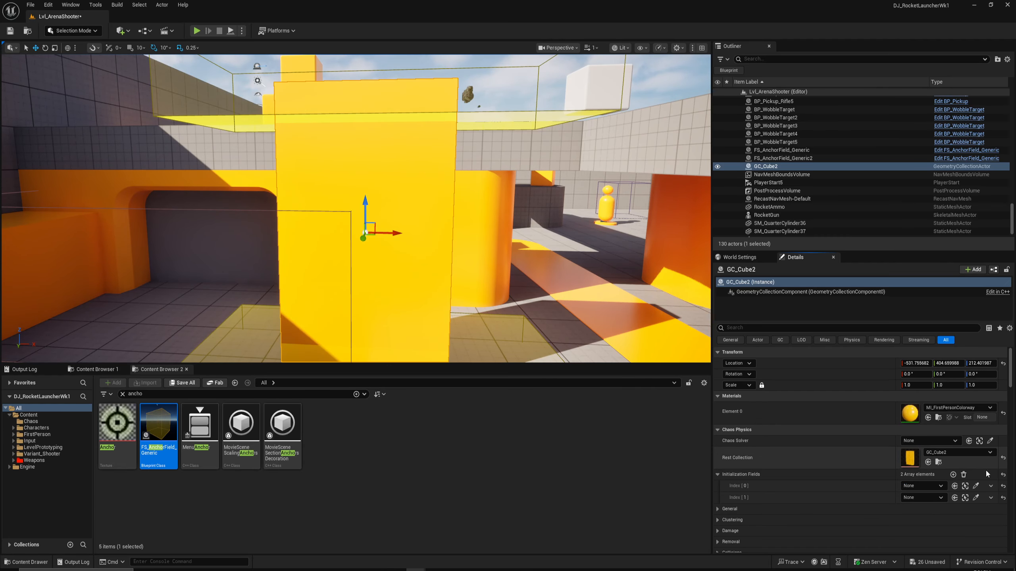
left_click(1003, 475)
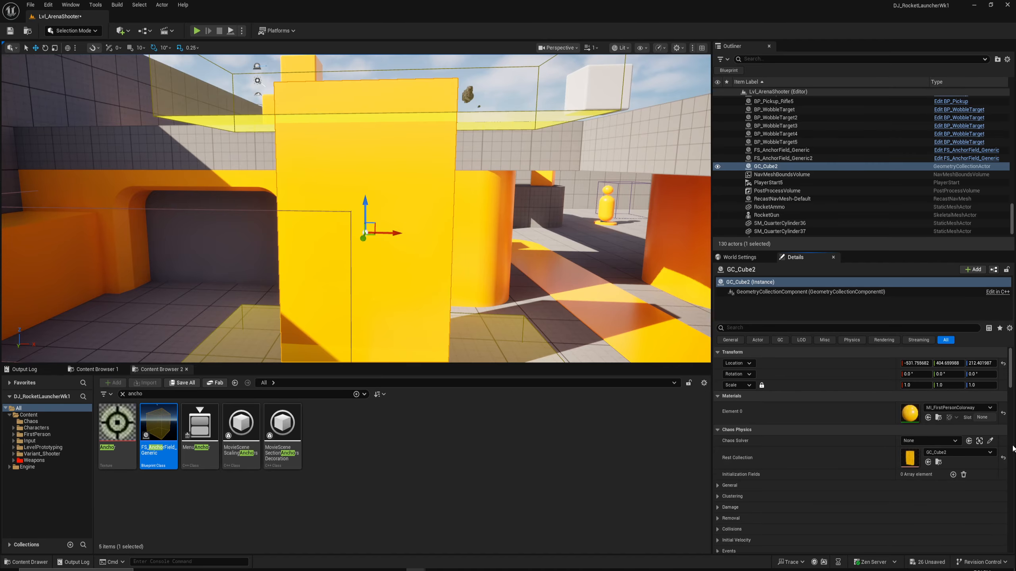
left_click(954, 475)
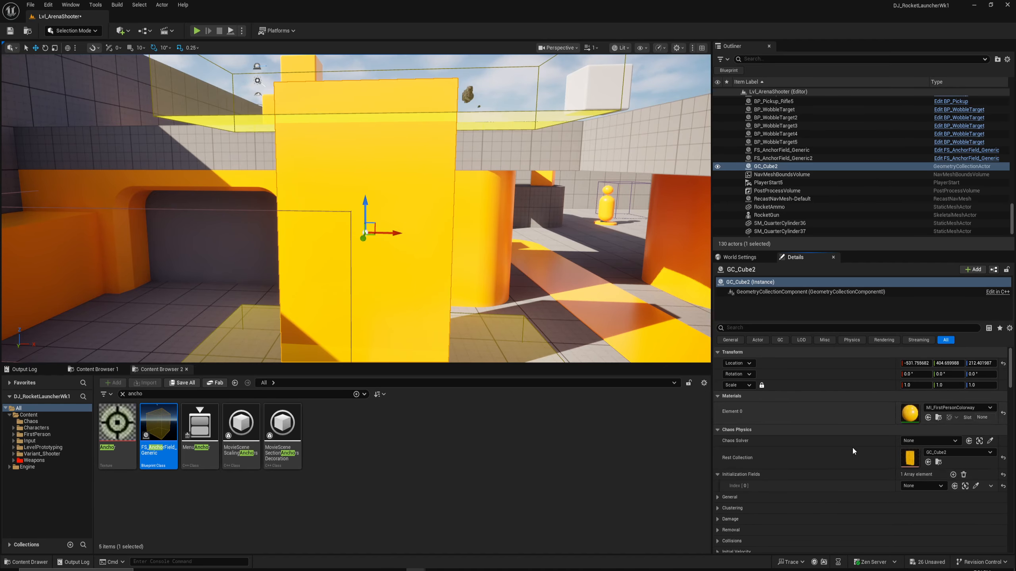
left_click(954, 475)
- Assign FS_AnchorField_Generic and FS_AnchorField_Generic2 to GC_Cube2's two Initialization Fields and save the level
key("s")
right_click_drag(580, 248, 577, 247)
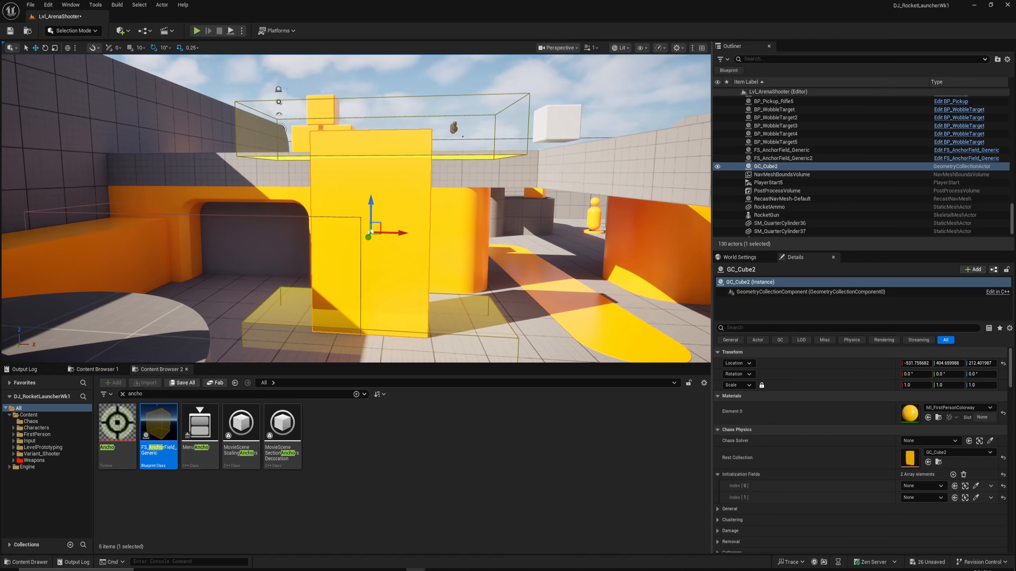
left_click(464, 314)
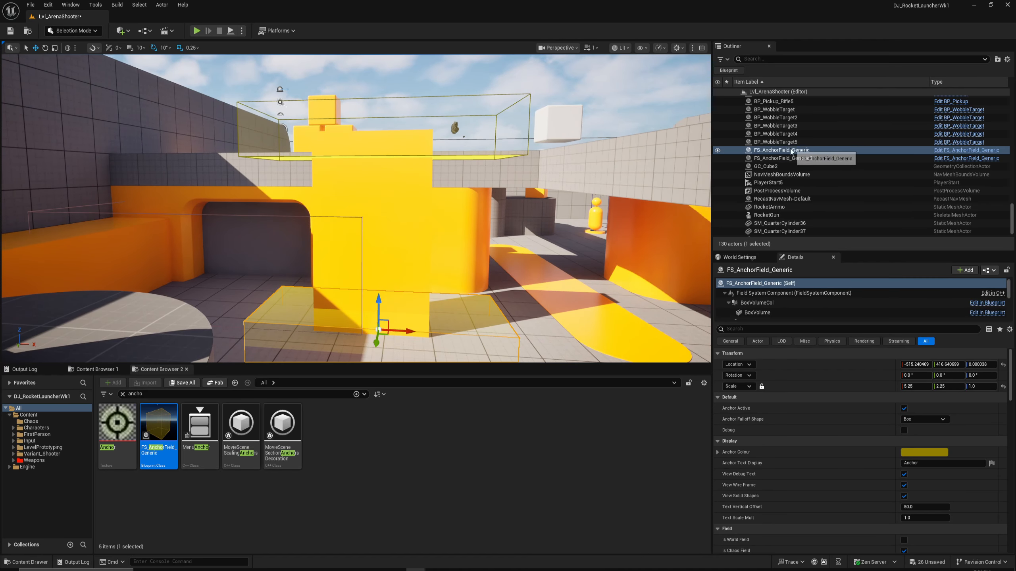
left_click(780, 166)
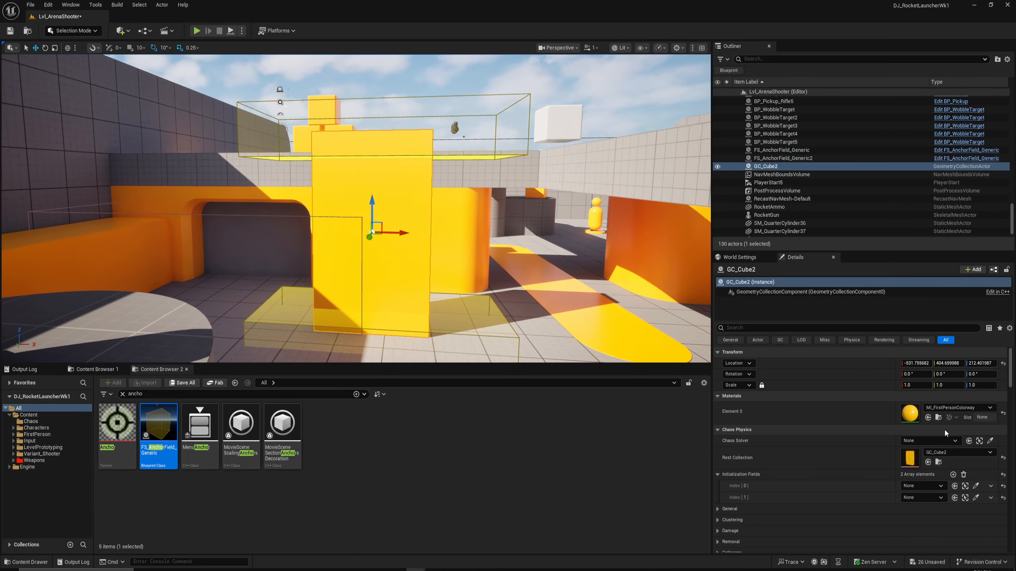
left_click(920, 486)
left_click(928, 392)
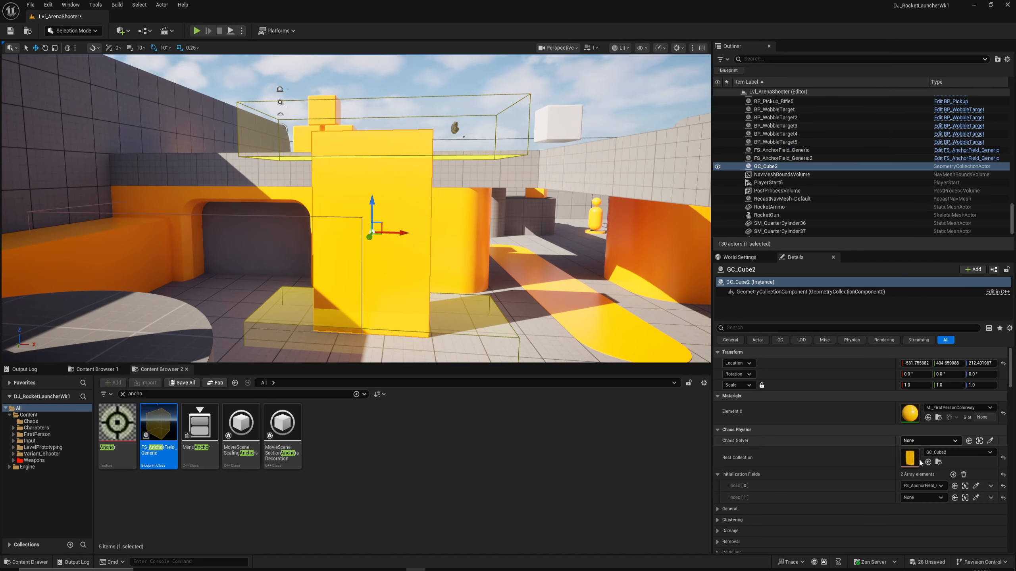
left_click(918, 497)
left_click(926, 414)
right_click_drag(469, 71, 440, 86)
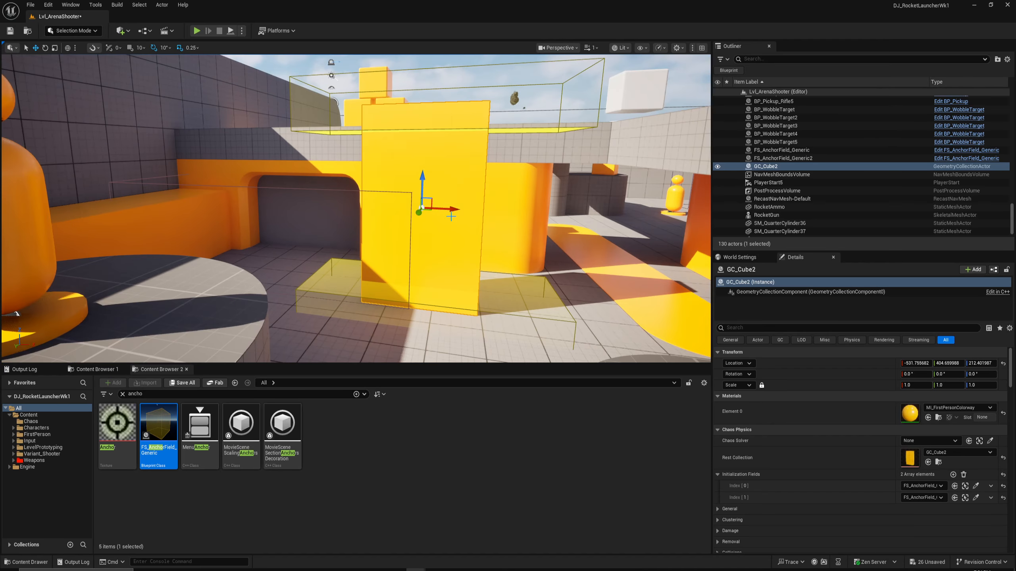
key("ctrl+s")
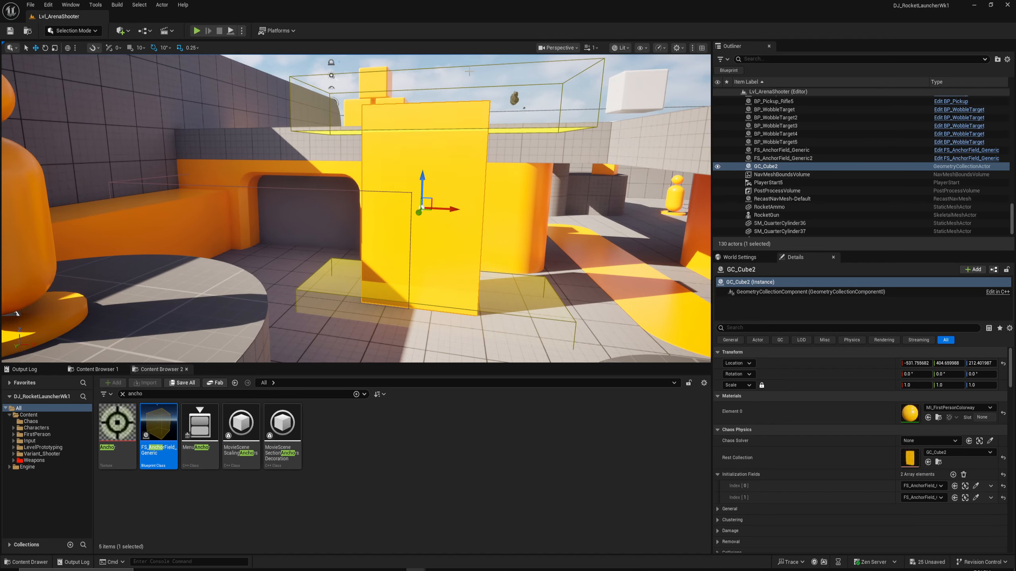
- Play the level, shoot the anchored block repeatedly to test how it breaks, and stop playing
left_click(195, 31)
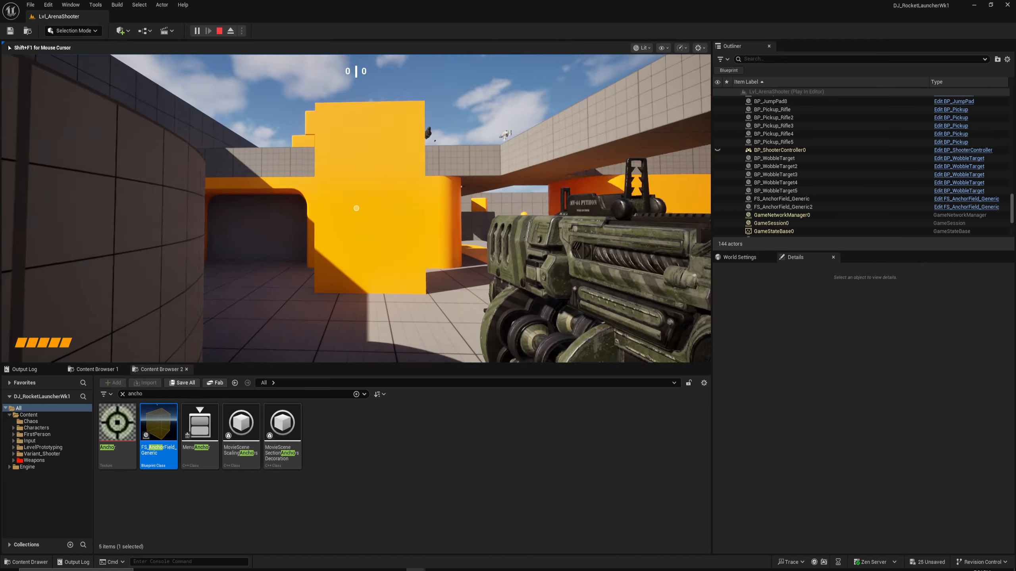
left_click(356, 208)
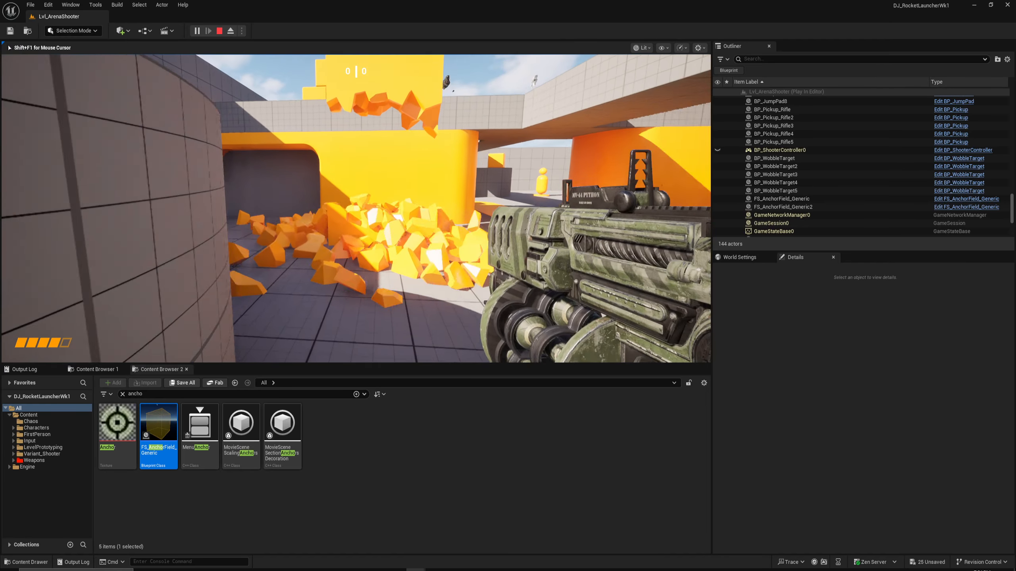
left_click(356, 207)
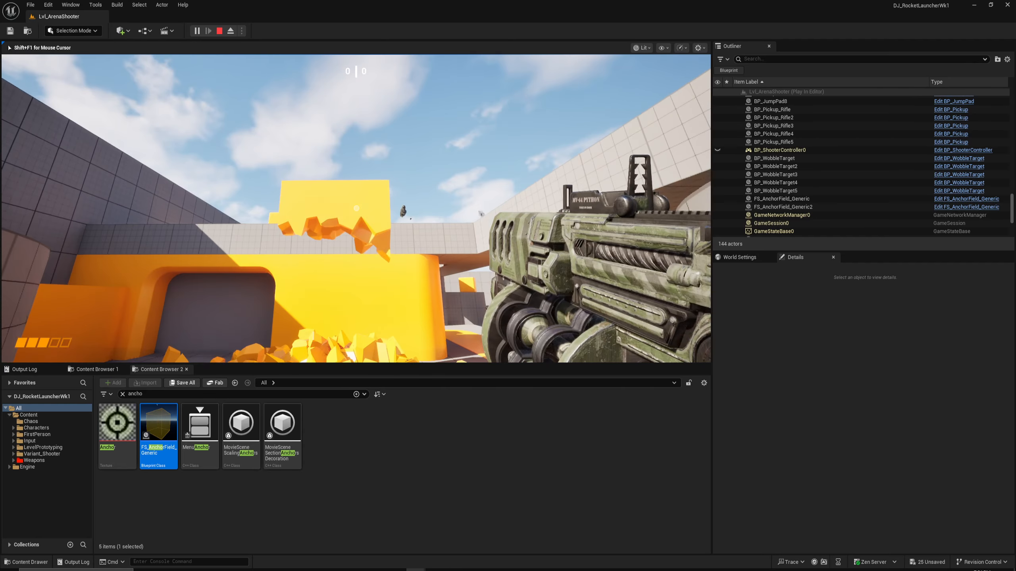
left_click(356, 208)
left_click(356, 208)
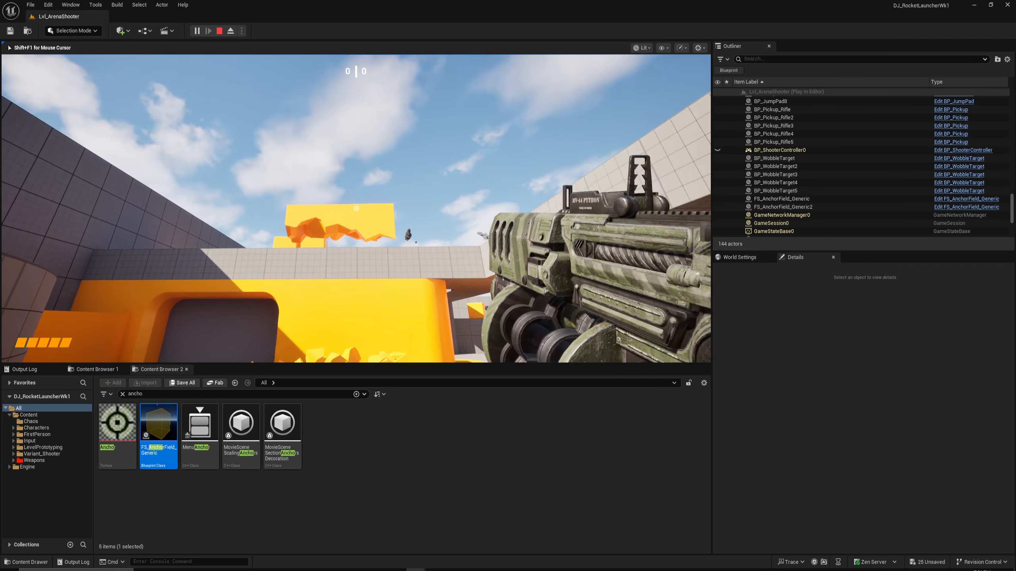
key("s")
left_click(356, 208)
left_click(357, 208)
left_click(357, 208)
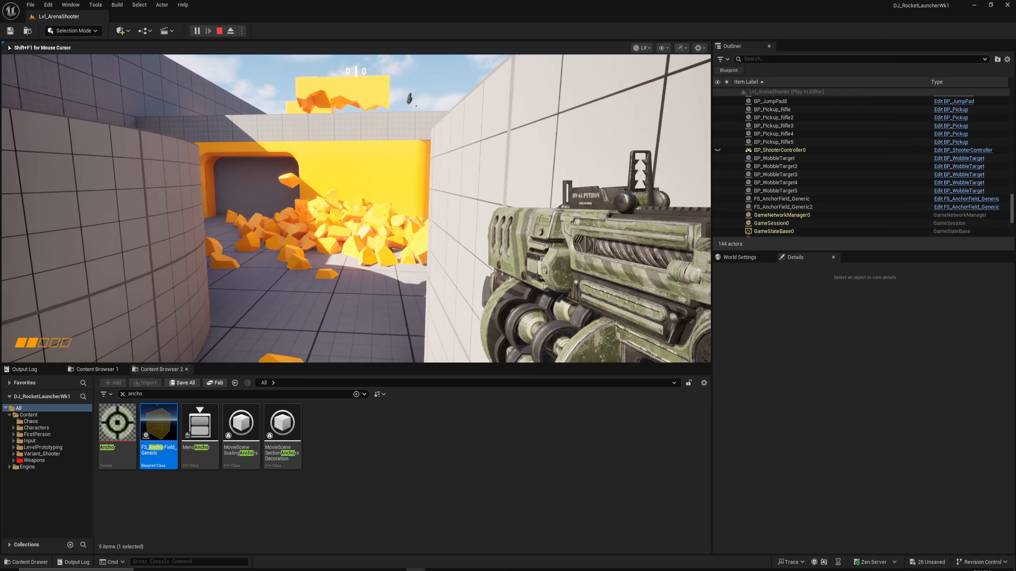
left_click(357, 208)
key("a")
left_click(357, 208)
left_click(356, 208)
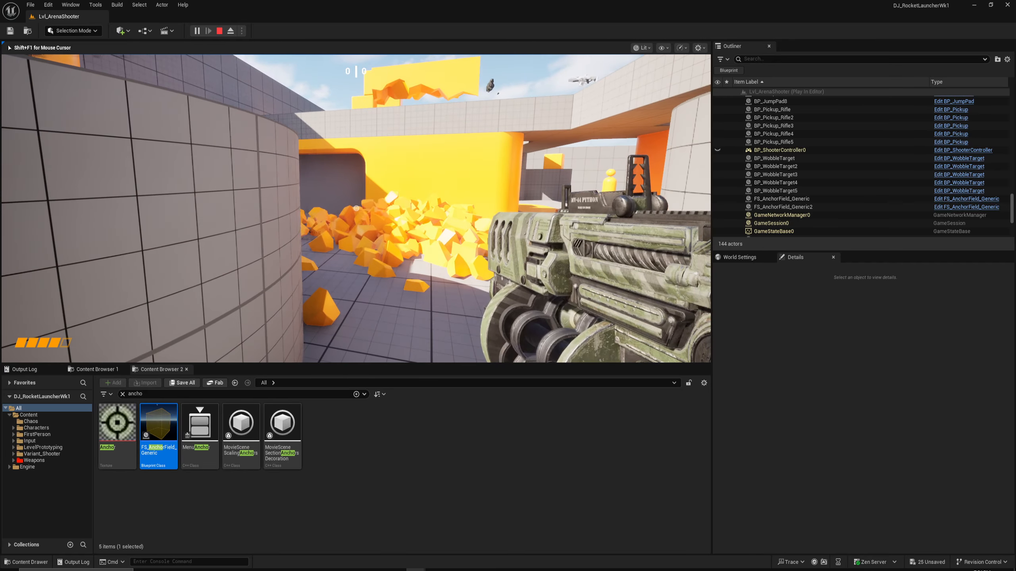
key("Escape")
- Move the upper anchor field vertically to about Z 434 and the lower one along X to about -547
right_click_drag(356, 208, 373, 185)
key("s")
scroll(356, 188, "down", 2)
key("w")
key("s")
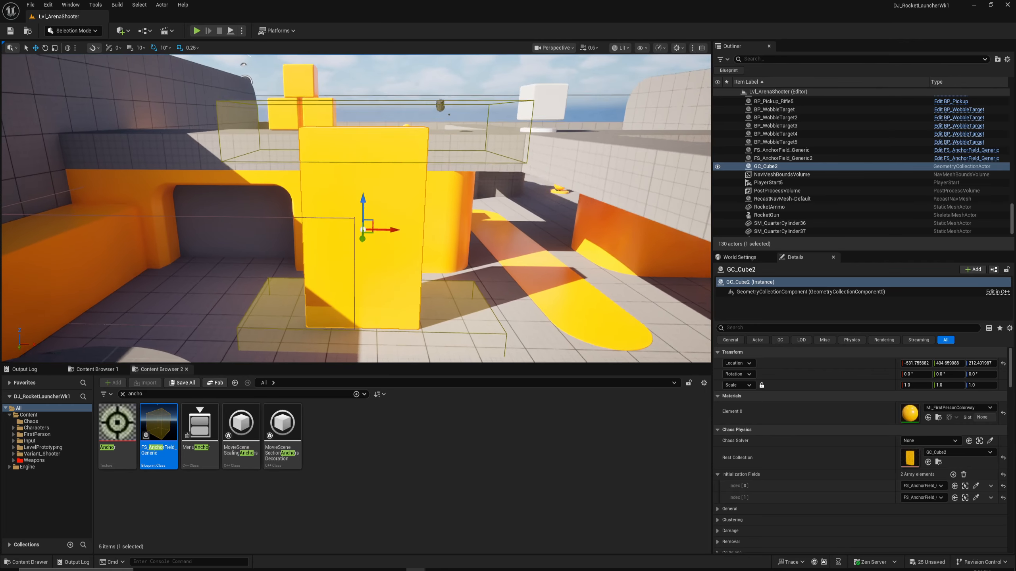
left_click(297, 207)
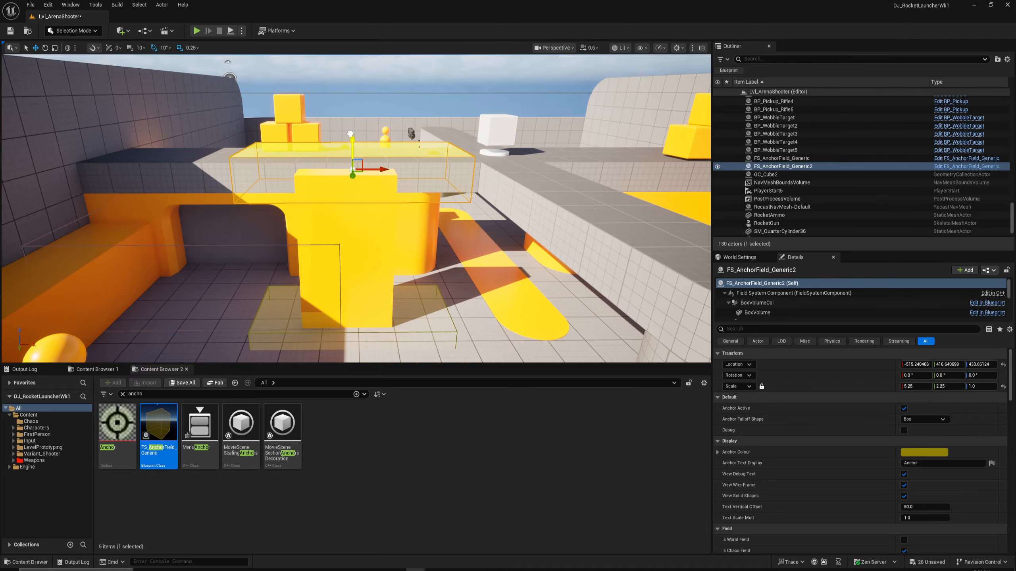
left_click(360, 293)
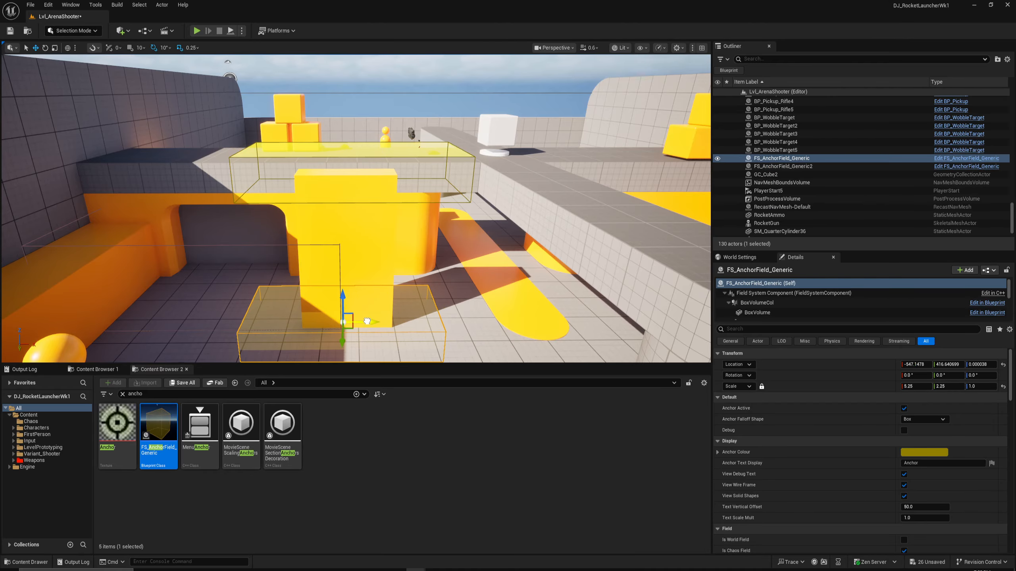
- Switch to Fracture mode and generate a geometry collection named GC_SM_Cube40 from the bridge block SM_Cube40
right_click_drag(407, 282, 453, 334)
scroll(403, 279, "up", 1)
left_click(466, 328)
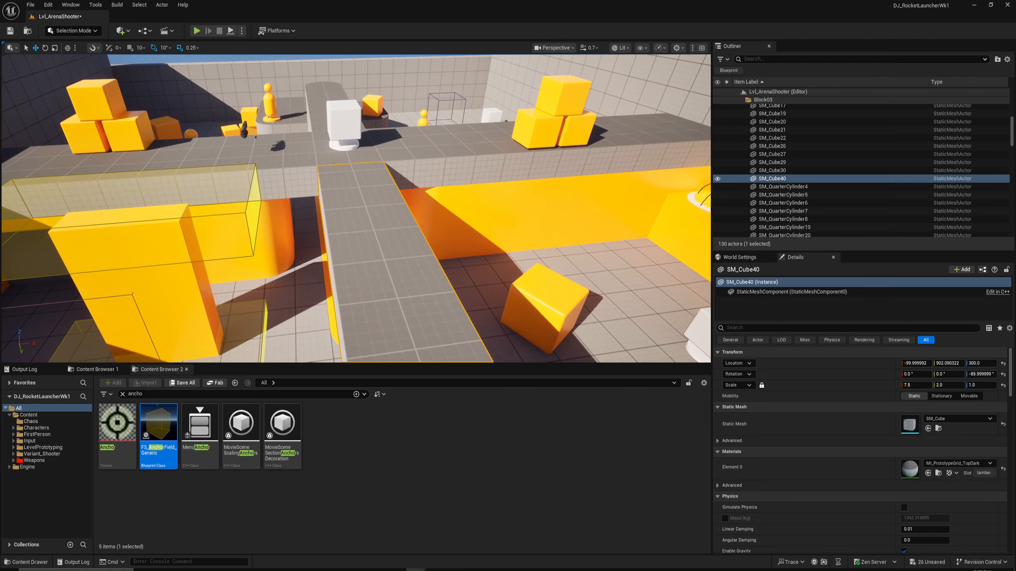
left_click(89, 31)
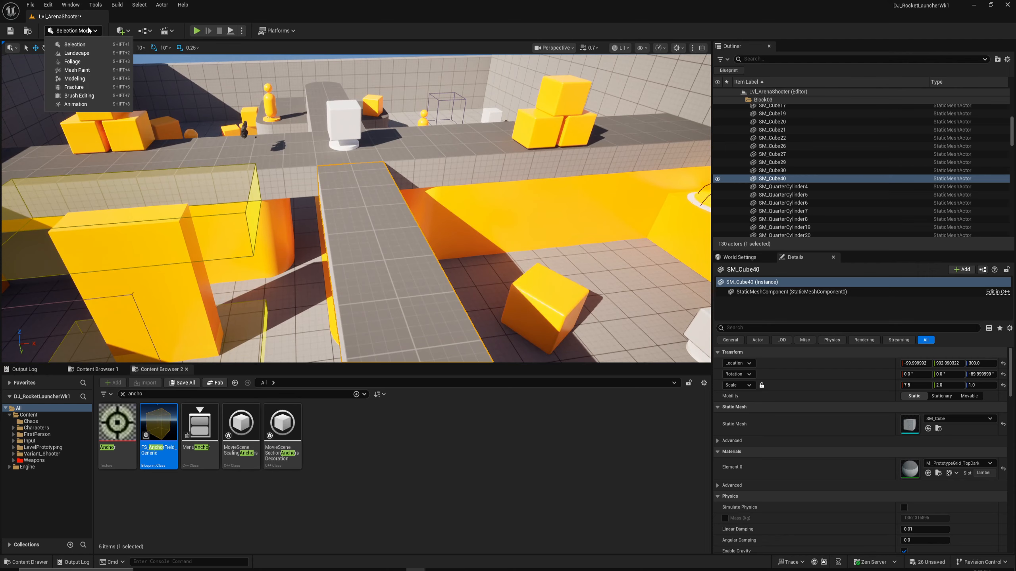
left_click(95, 87)
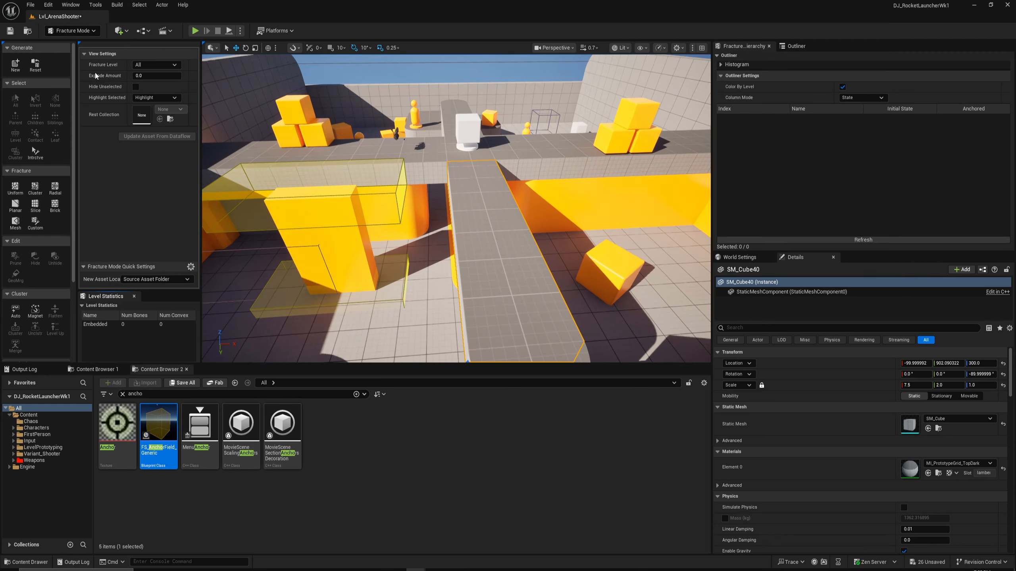
left_click(15, 64)
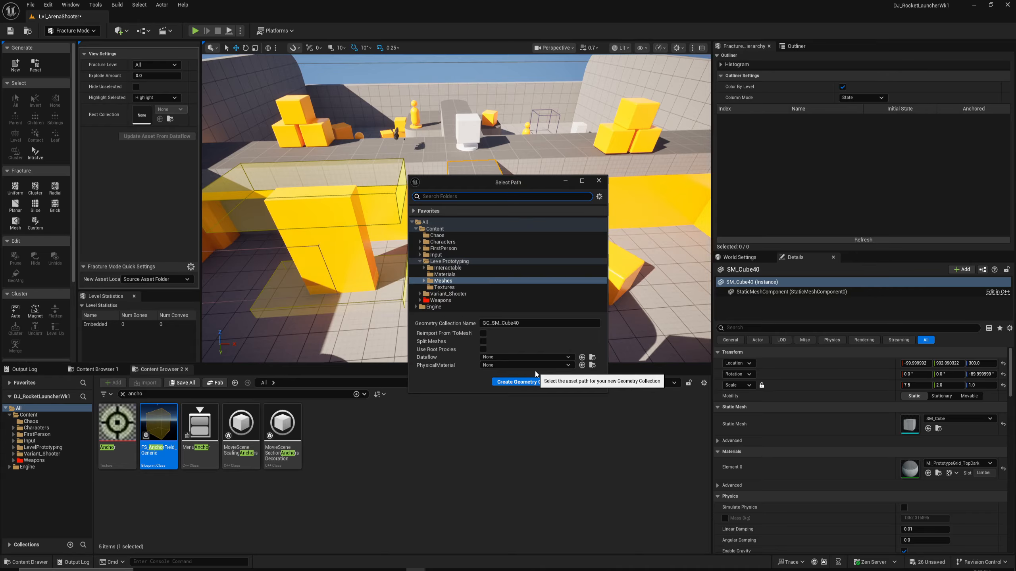
left_click(520, 384)
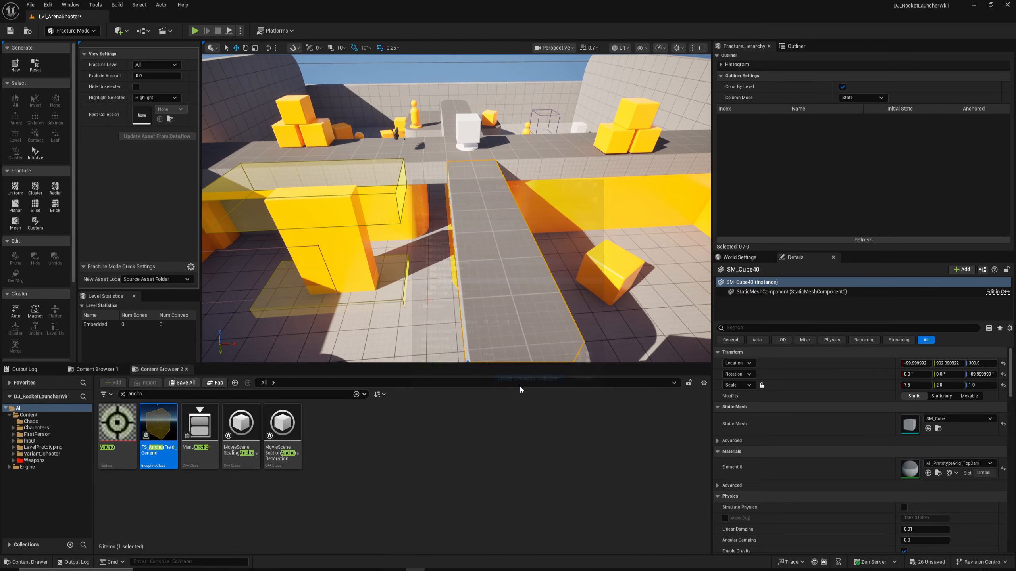
key("f")
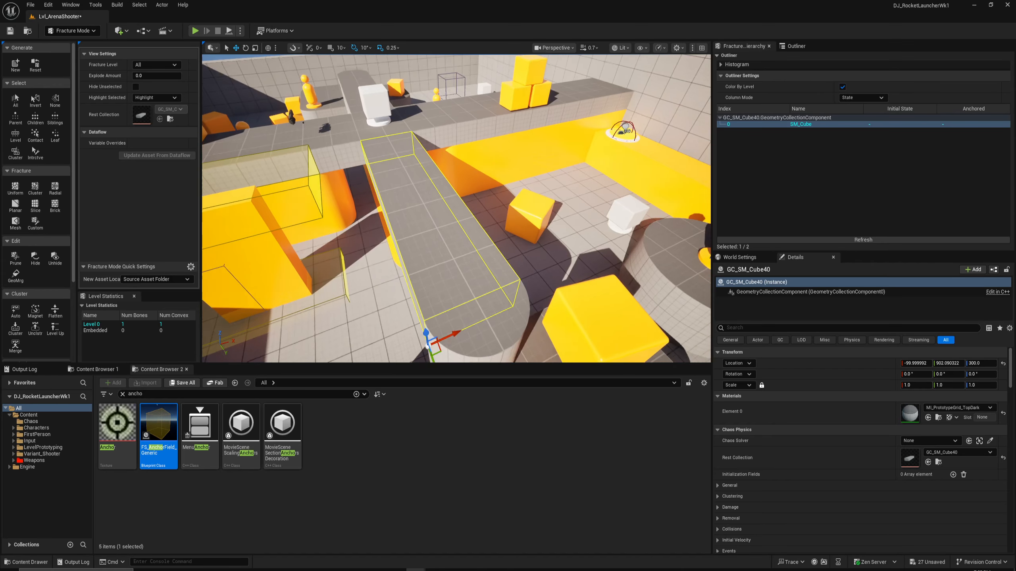
- Start a Uniform Voronoi fracture on the bridge with minimum and maximum sites both set to 200
left_click(15, 188)
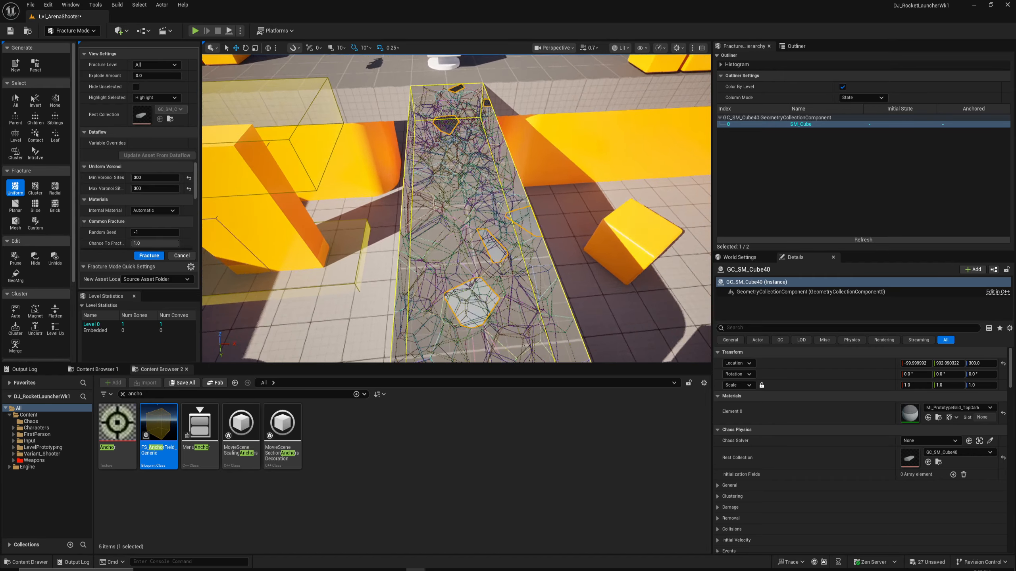
right_click_drag(456, 208, 294, 175)
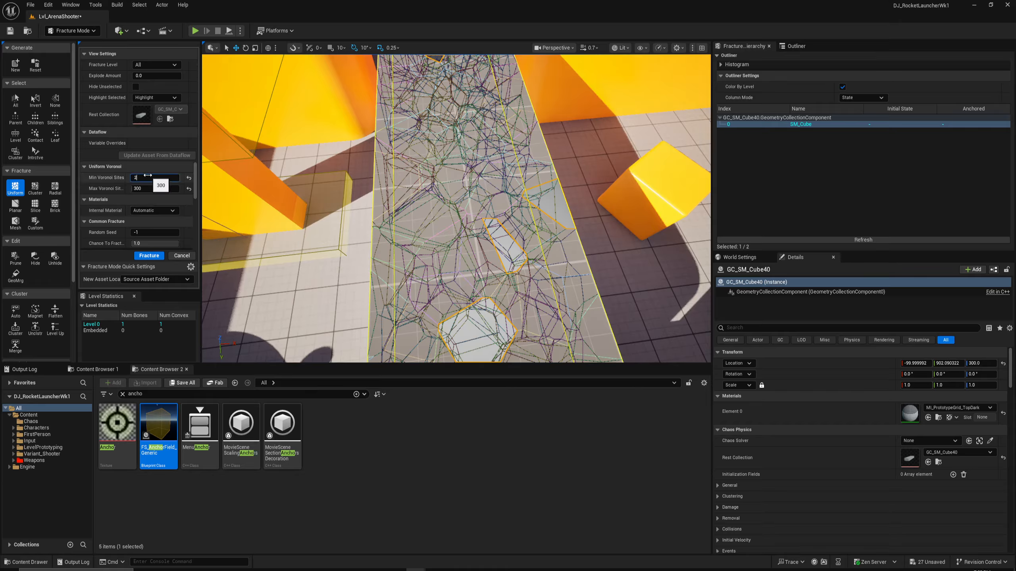
key("Tab")
type("20")
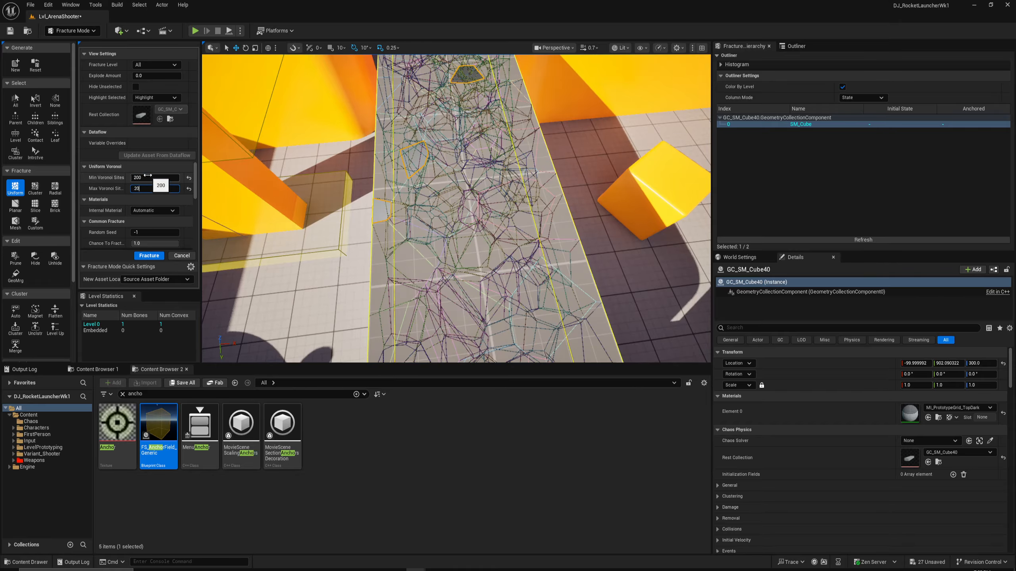
type("0")
key("Return")
scroll(111, 211, "down", 5)
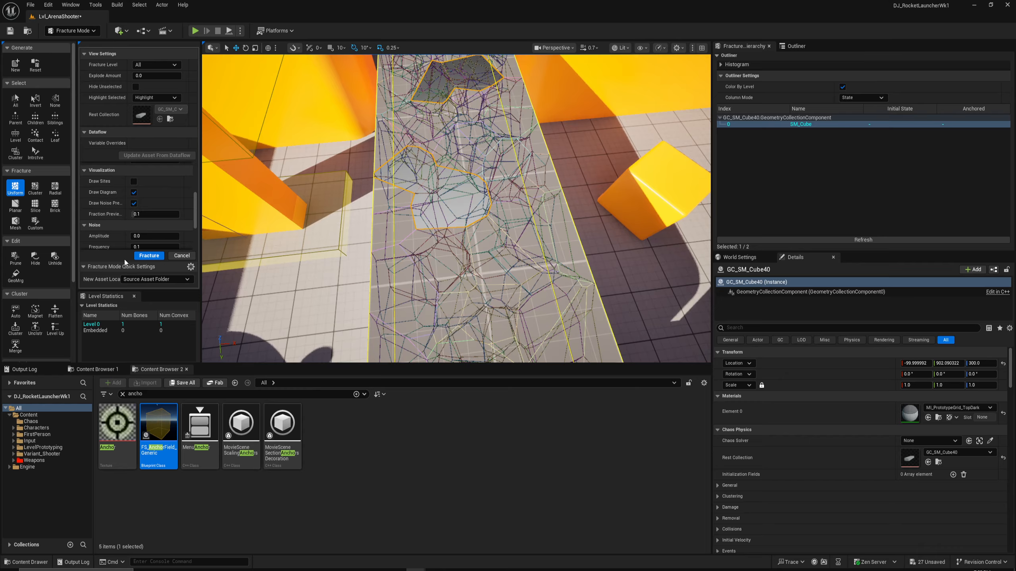
- Try a noise amplitude of 7 and inspect the fracture preview on the bridge
left_click_drag(111, 291, 112, 333)
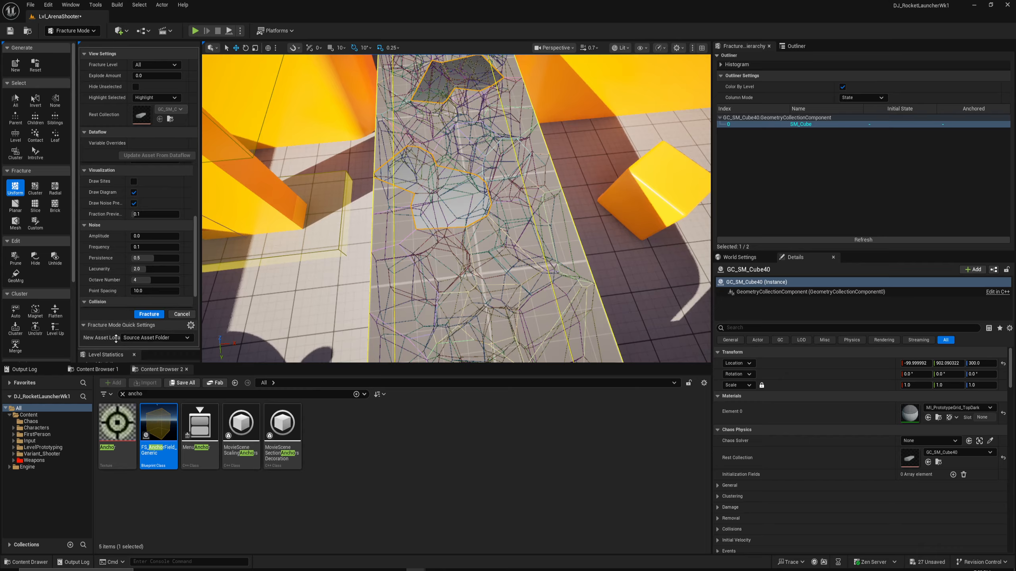
scroll(115, 190, "down", 2)
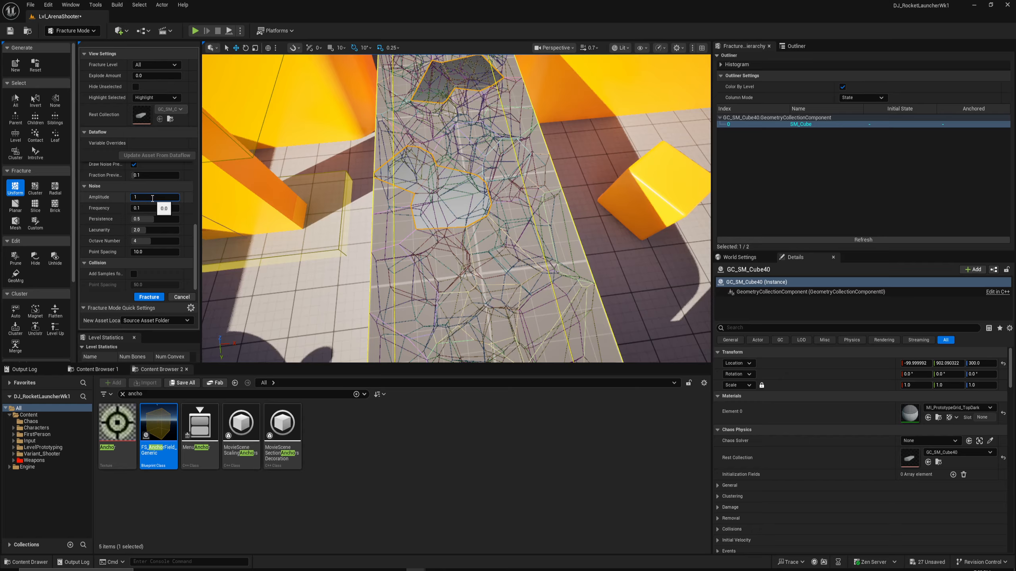
type("7")
key("Return")
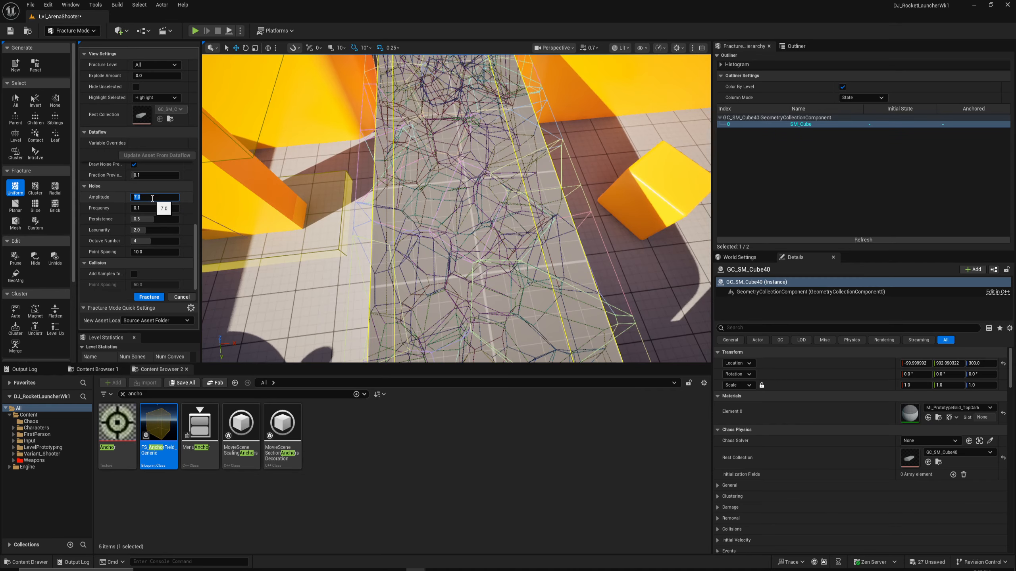
right_click_drag(323, 162, 158, 158)
scroll(184, 135, "down", 3)
key("w")
key("d")
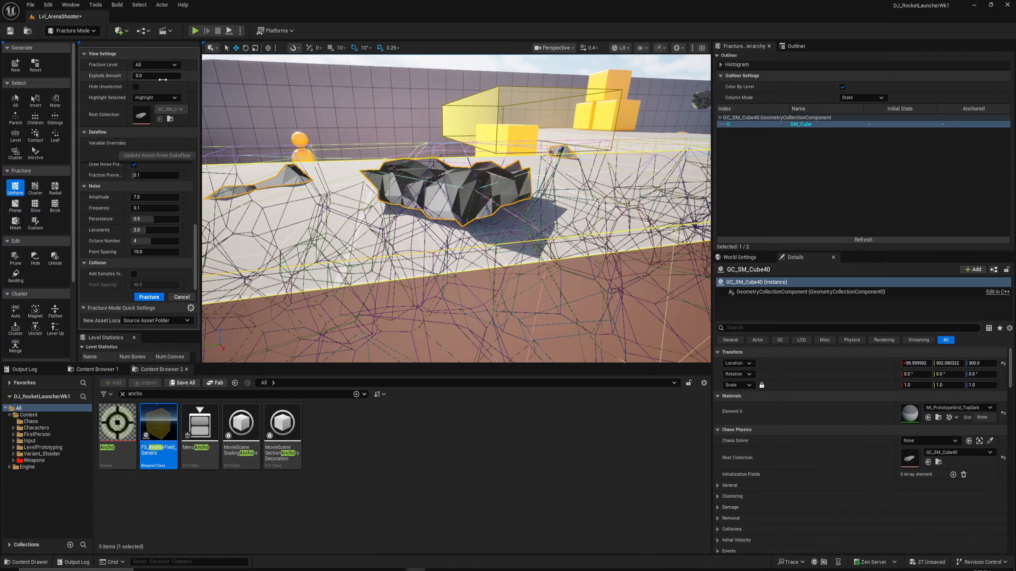
- Try noise amplitudes of 1 and 2, comparing the roughness of the previewed chunks up close
key("w")
right_click_drag(302, 106, 320, 208)
scroll(290, 94, "down", 3)
key("e")
scroll(294, 144, "up", 2)
type("s1")
key("Return")
type("2")
key("Return")
key("w")
key("w")
key("s")
scroll(336, 211, "up", 2)
key("a")
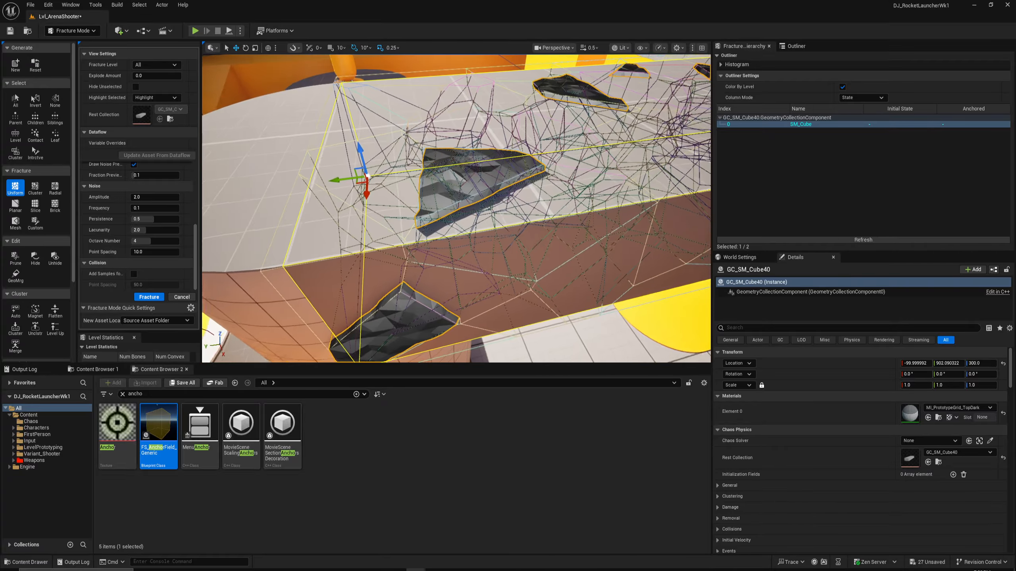
- Set the noise amplitude to 6 and fracture the bridge with the Uniform Voronoi settings
mouse_move(449, 150)
right_mouse_down()
mouse_move(476, 149)
mouse_move(466, 150)
right_mouse_up()
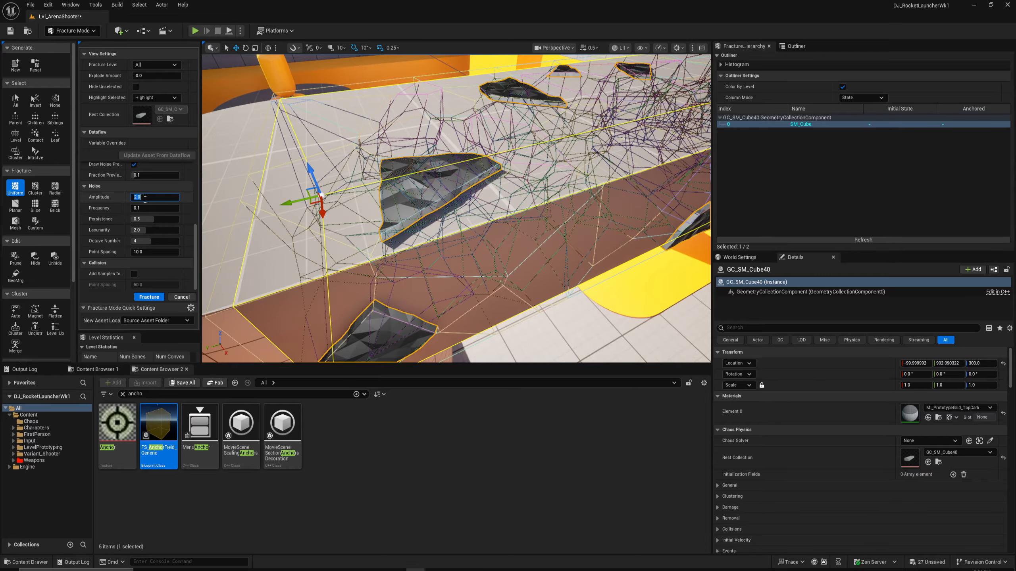
type("6")
key("Return")
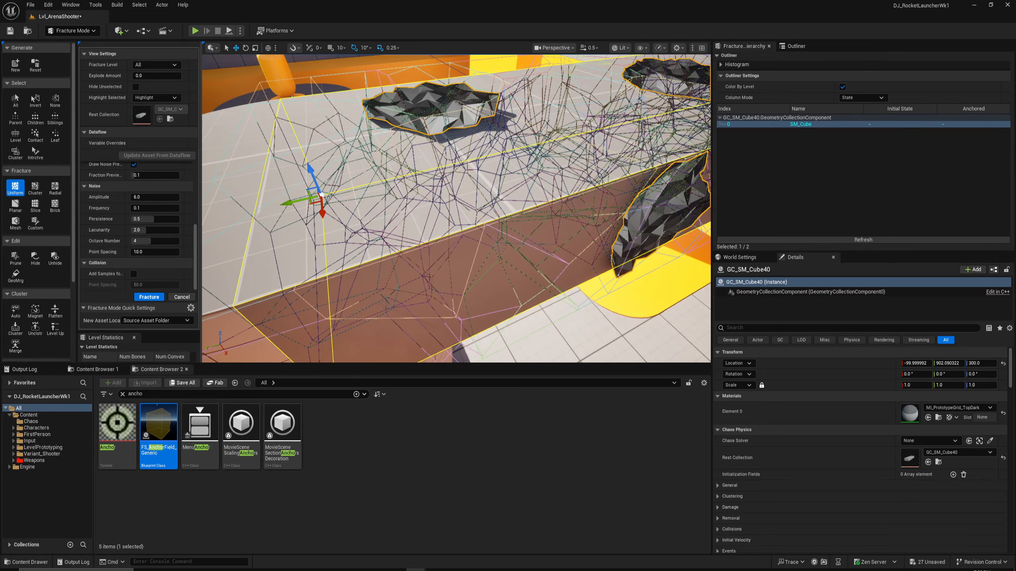
right_click_drag(360, 217, 422, 211)
key("a")
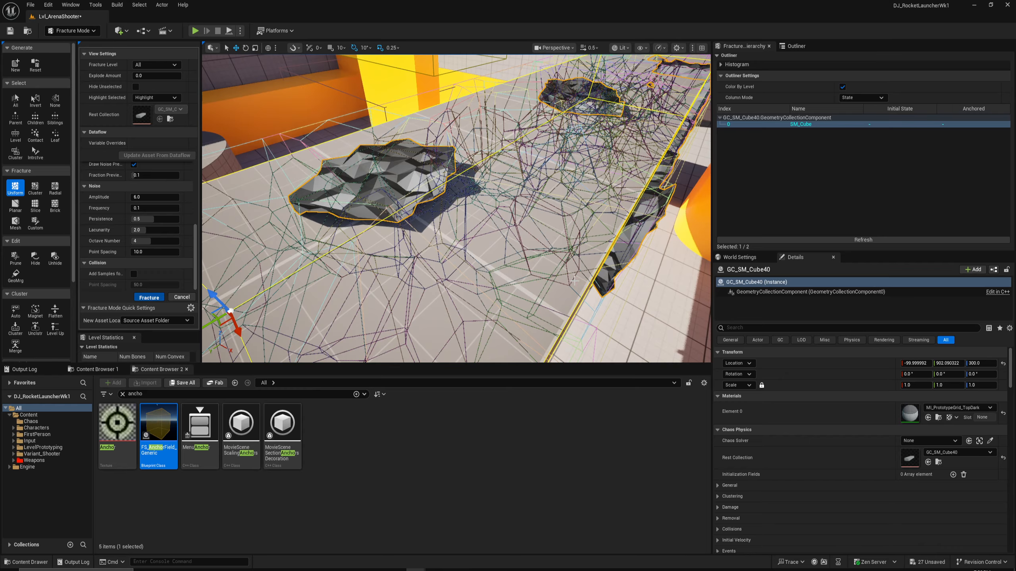
key("s")
right_click_drag(574, 281, 596, 284)
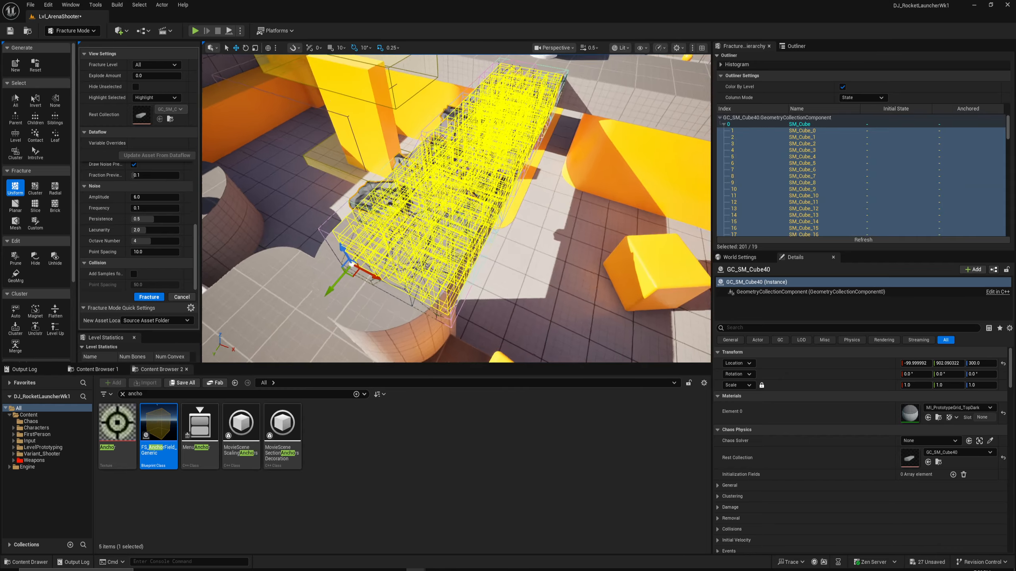
key("w")
right_click_drag(282, 266, 274, 267)
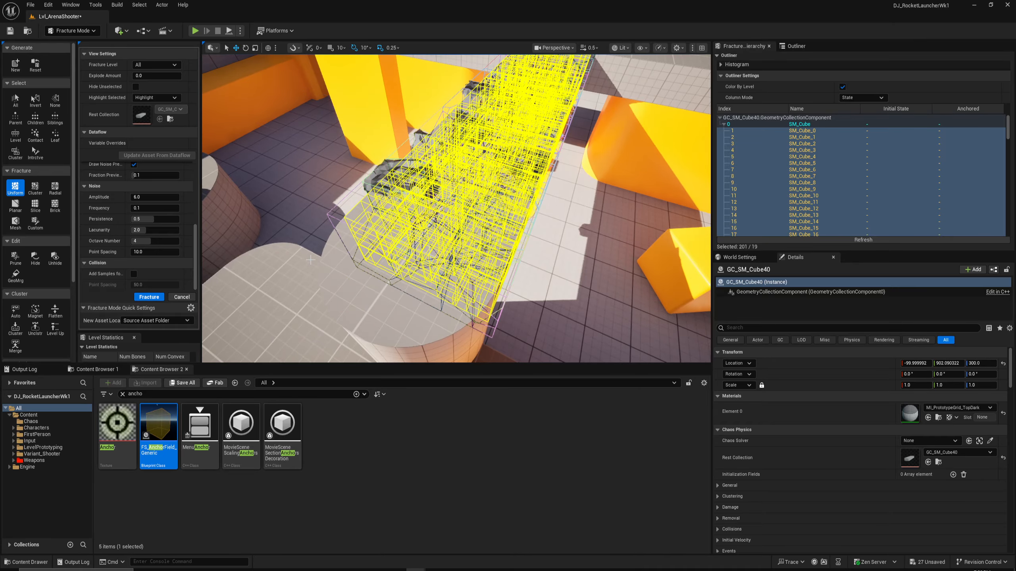
- Inspect the bridge's fractured pieces by varying the Explode Amount, and return it to 0
left_click(474, 199)
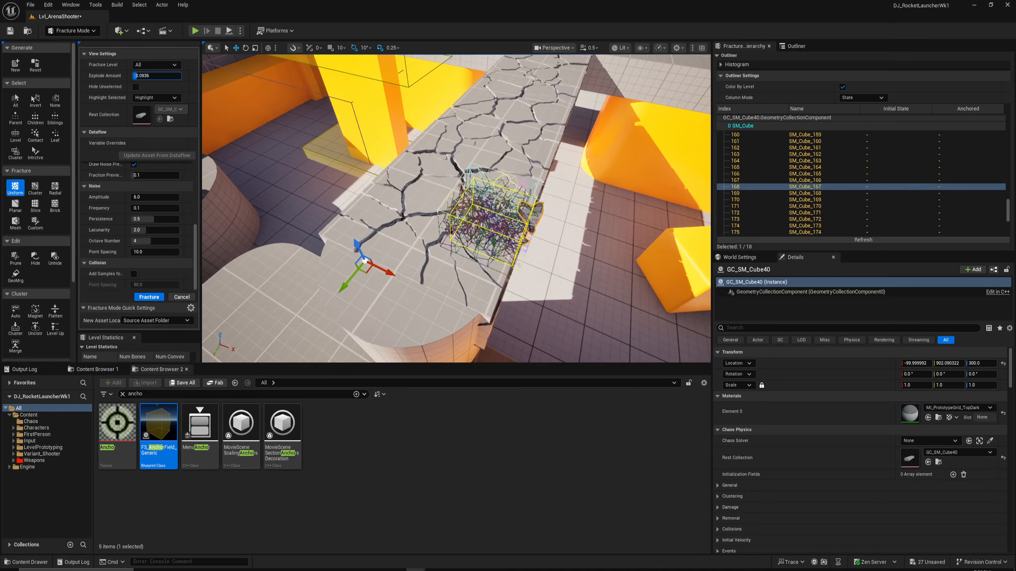
left_click_drag(138, 76, 164, 76)
right_click_drag(304, 168, 402, 186)
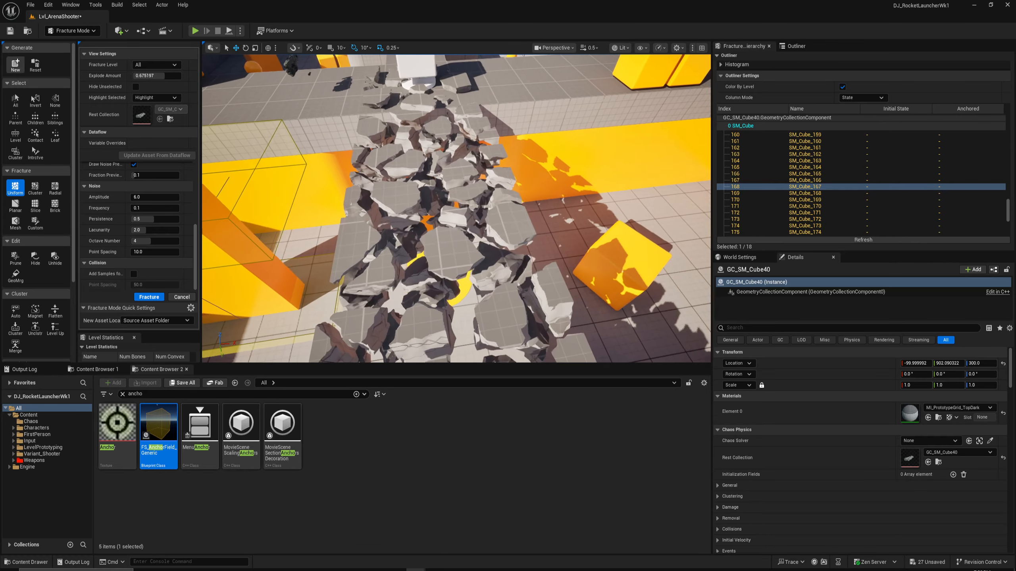
mouse_move(156, 76)
left_mouse_down()
mouse_move(172, 76)
mouse_move(160, 76)
left_mouse_up()
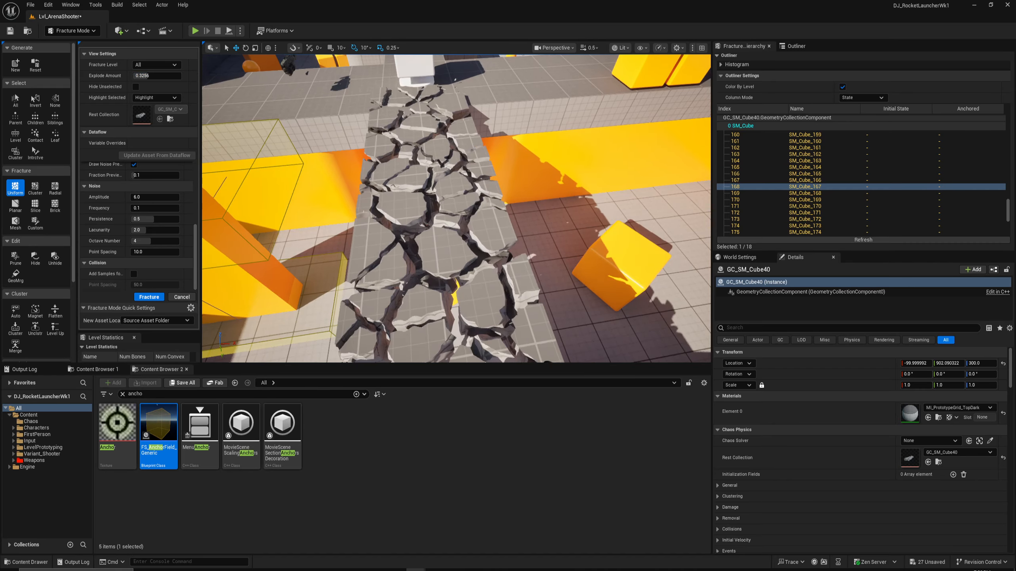
key("w")
right_click_drag(400, 180, 392, 190)
key("s")
key("w")
scroll(400, 184, "up", 2)
key("s")
key("w")
key("s")
mouse_move(155, 76)
left_mouse_down()
mouse_move(168, 76)
mouse_move(136, 76)
left_mouse_up()
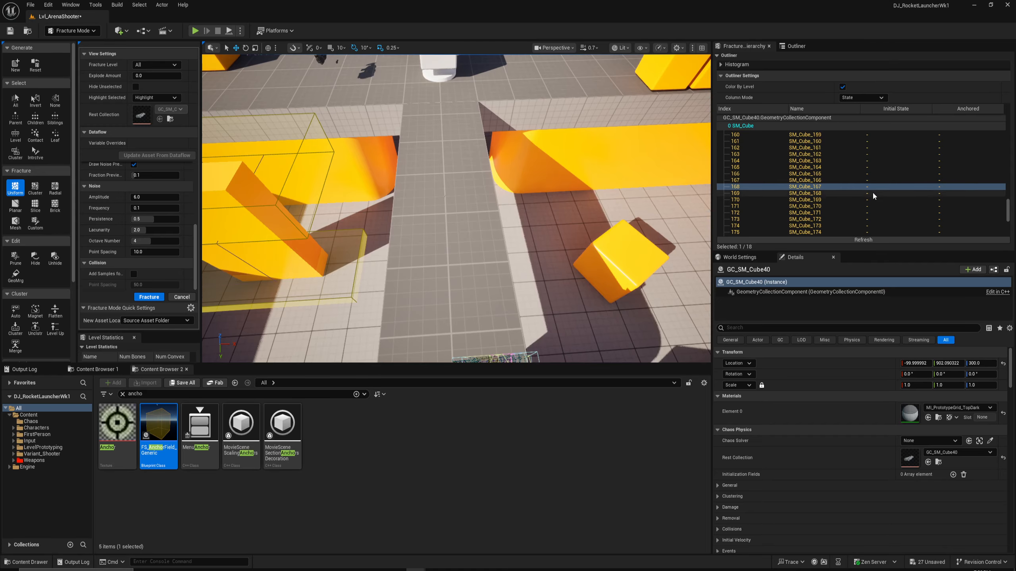
- Examine the bridge's pieces in the fracture hierarchy, locating SM_Cube_0 through SM_Cube_5 and SM_Cube_12 on the model
left_click(779, 47)
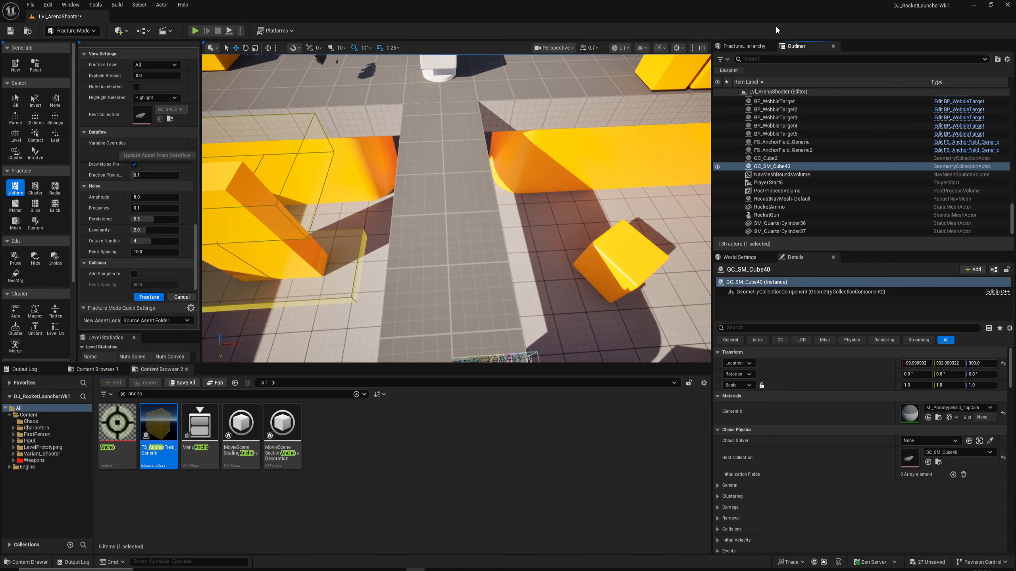
left_click(753, 48)
left_click(804, 46)
left_click(744, 46)
scroll(808, 143, "up", 15)
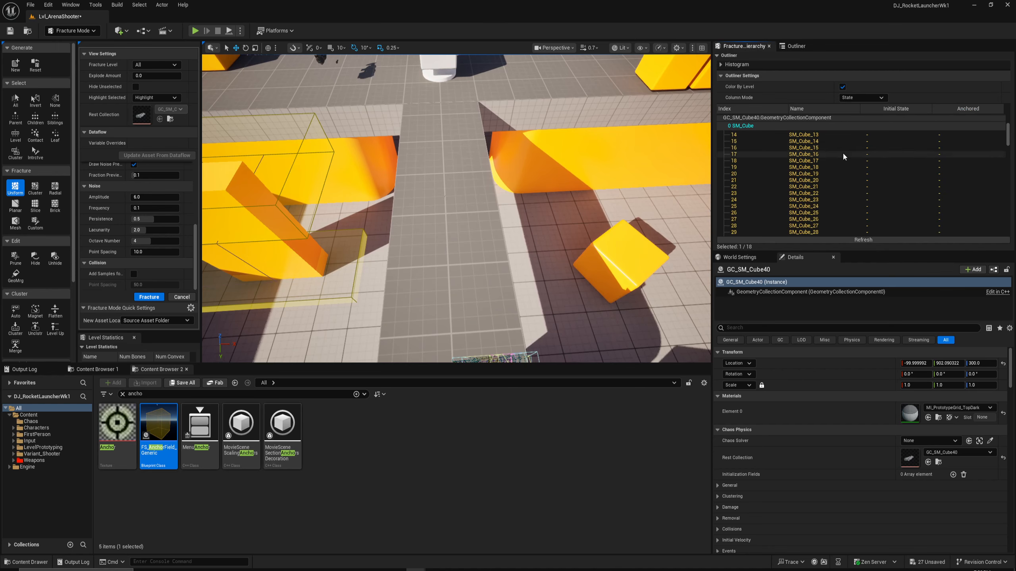
scroll(812, 148, "up", 5)
left_click(807, 131)
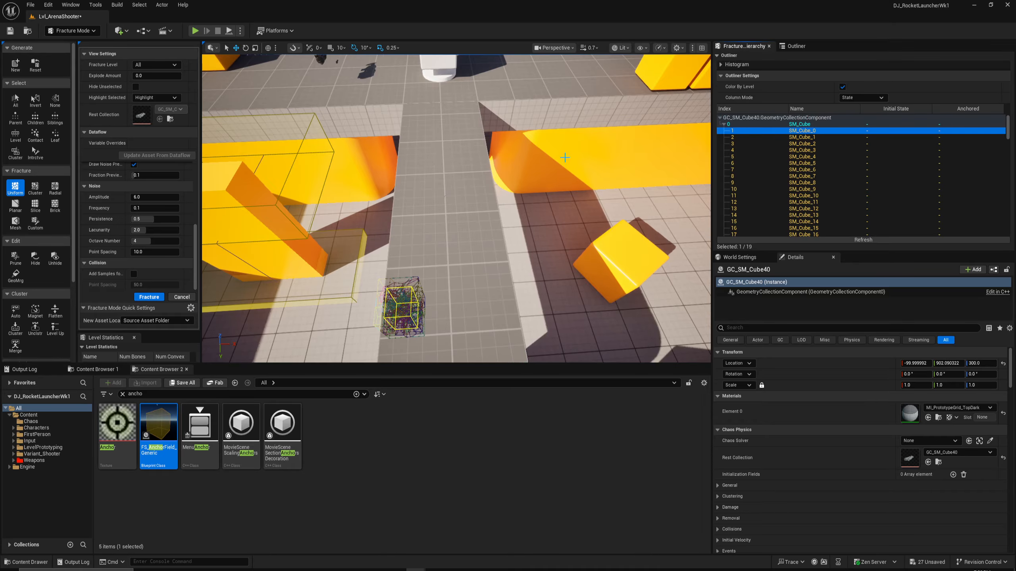
key("f")
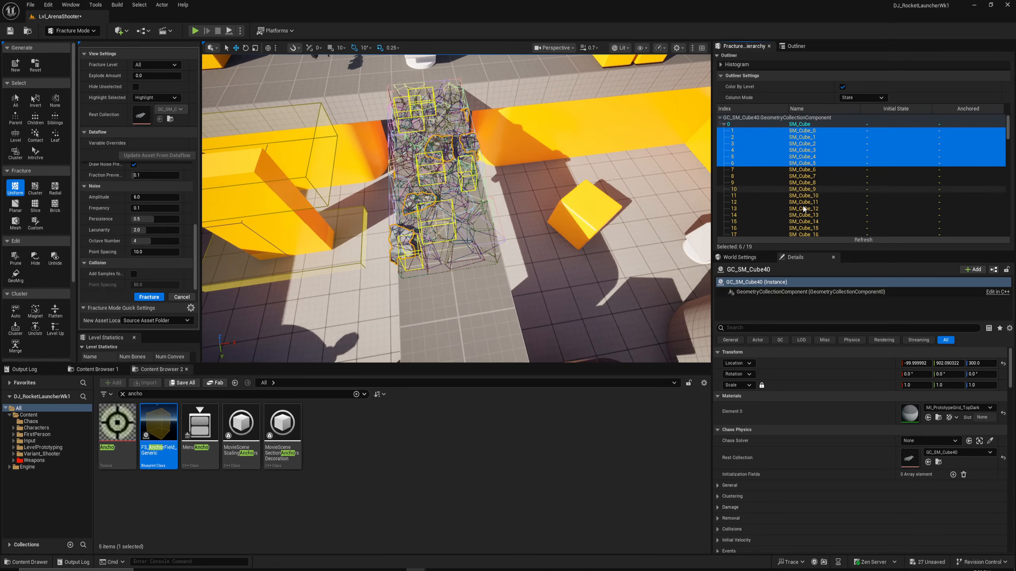
left_click(803, 209)
key("f")
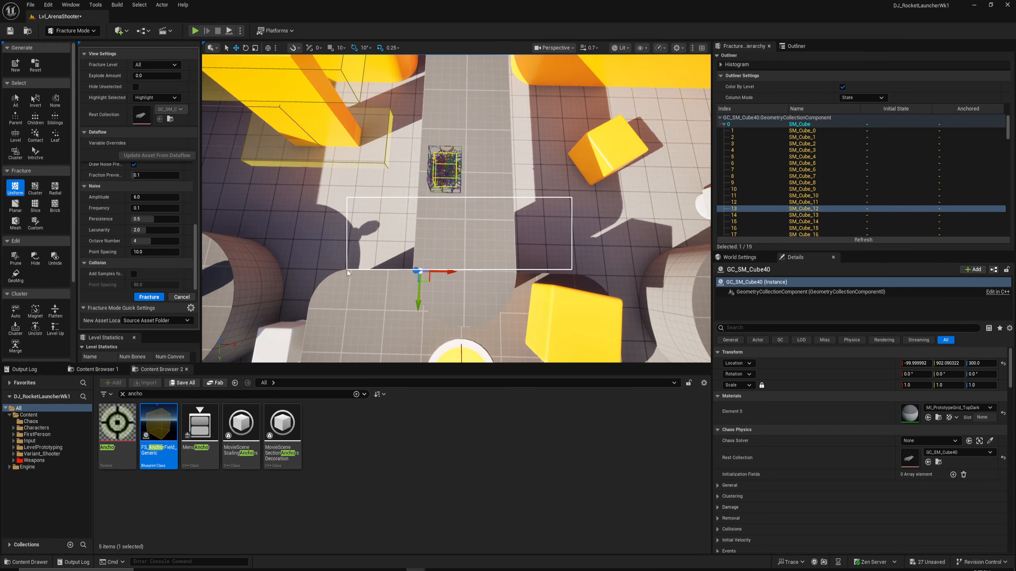
- Select all pieces at the bridge's near end, beside the rounded platform, and set Anchored to Yes
left_click_drag(347, 270, 297, 309)
left_click_drag(371, 302, 372, 300)
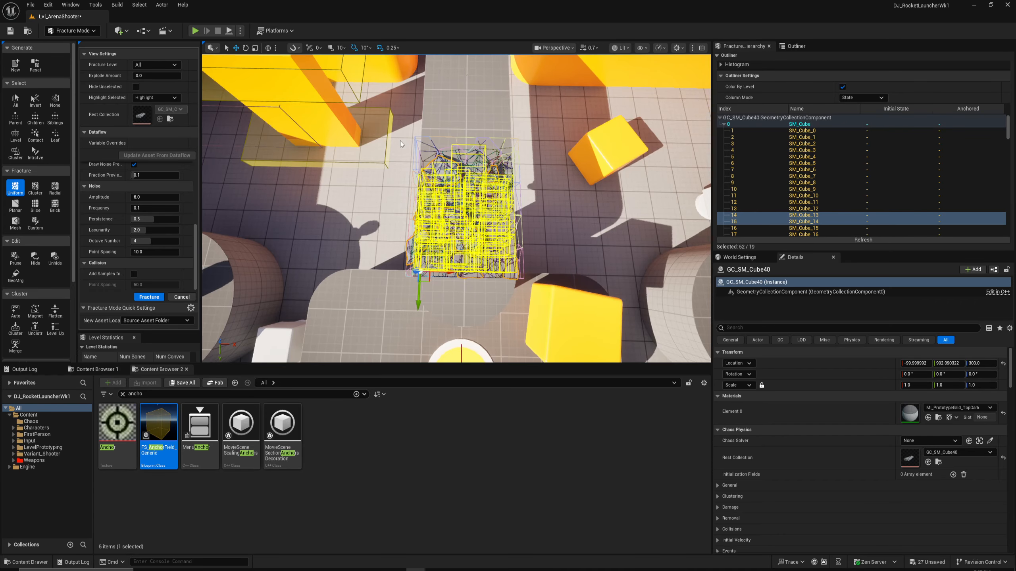
mouse_move(563, 230)
right_mouse_down()
mouse_move(563, 211)
mouse_move(563, 240)
mouse_move(563, 230)
right_mouse_up()
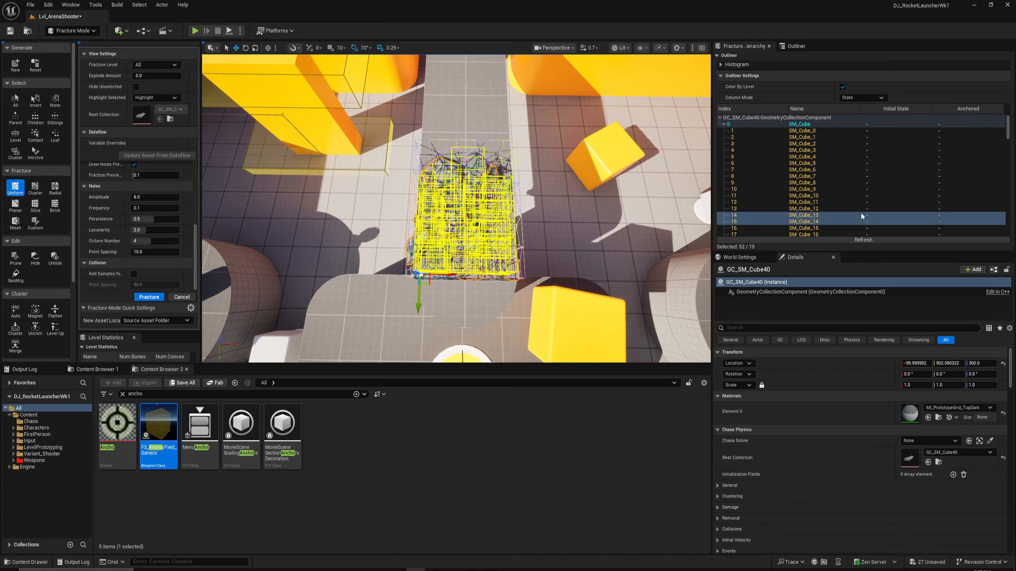
right_click(799, 222)
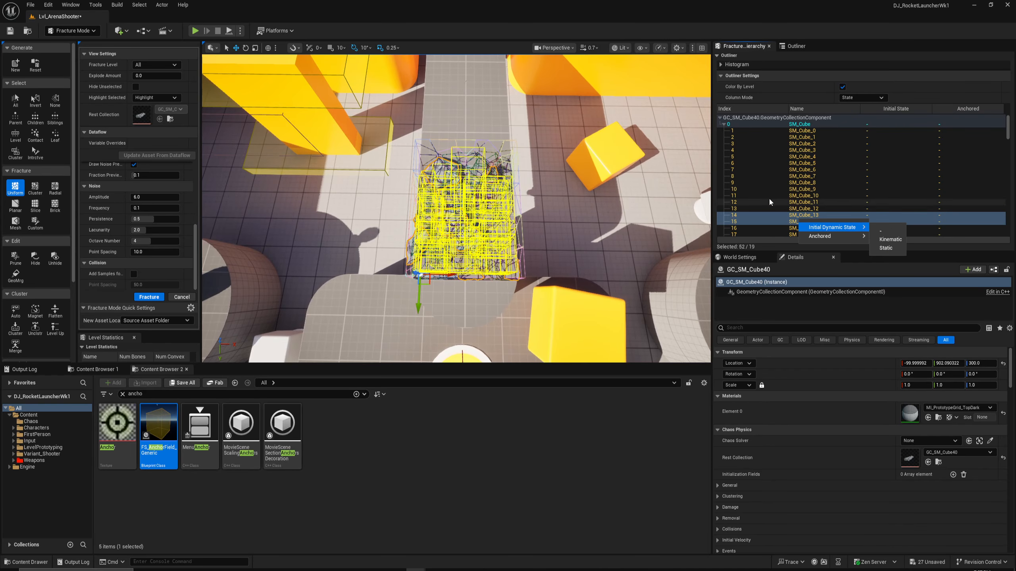
mouse_move(823, 237)
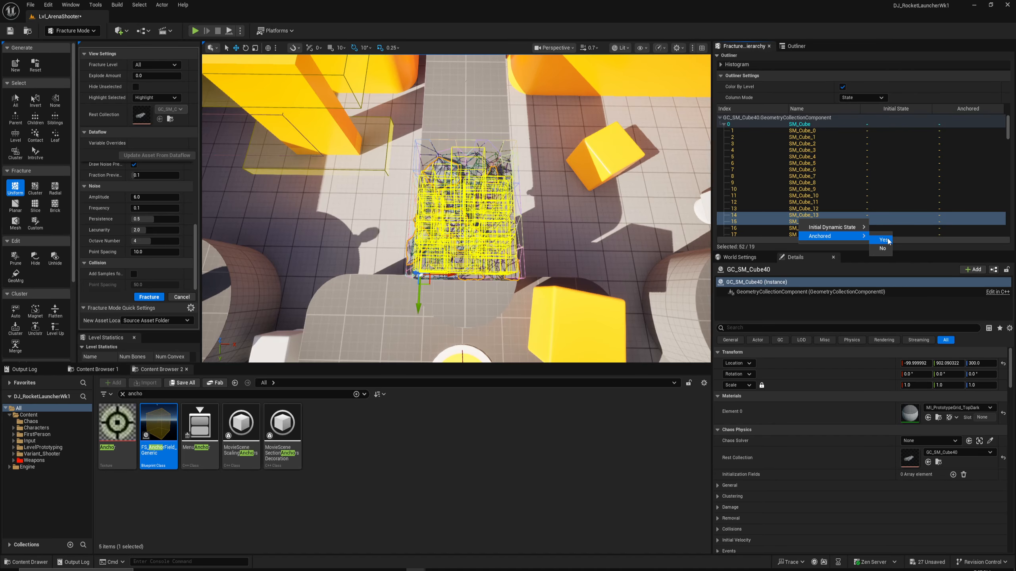
left_click(883, 240)
- Select the pieces at the bridge's far end, beside the crossing walkway, set Anchored to Yes, and save the level
right_click_drag(520, 174, 521, 124)
scroll(520, 144, "up", 2)
left_click(451, 187)
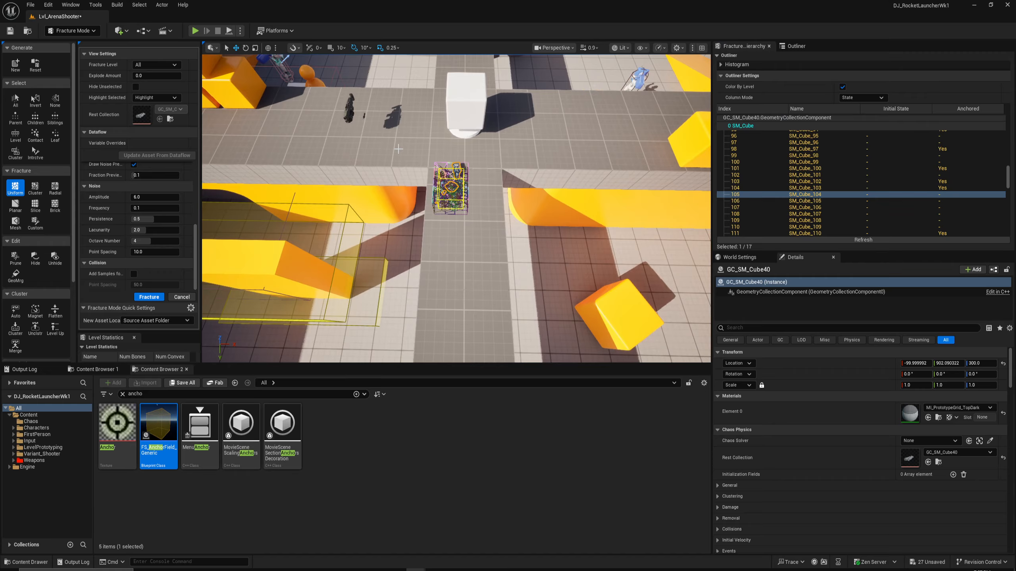
left_click_drag(552, 205, 553, 204)
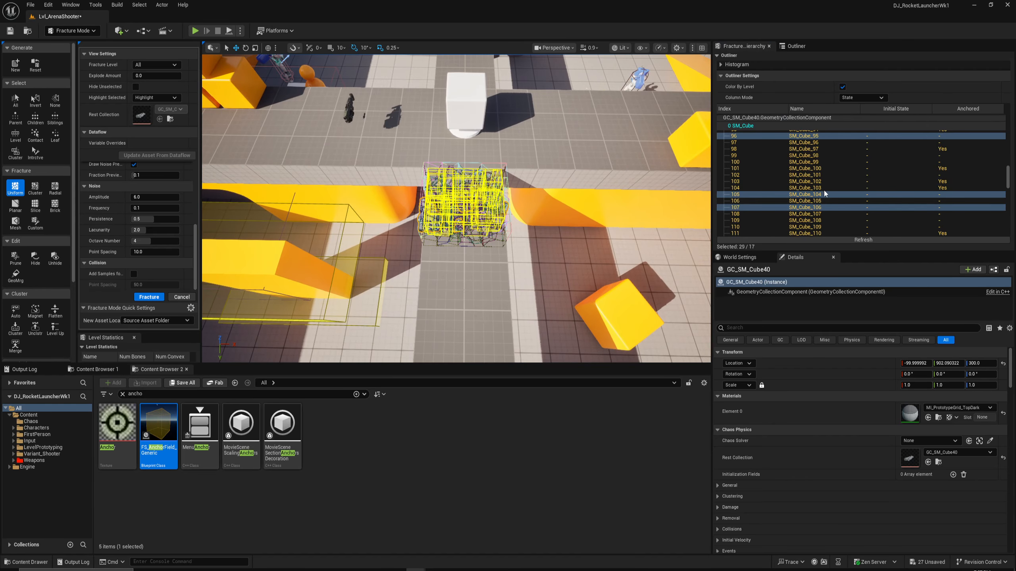
right_click(800, 194)
mouse_move(835, 212)
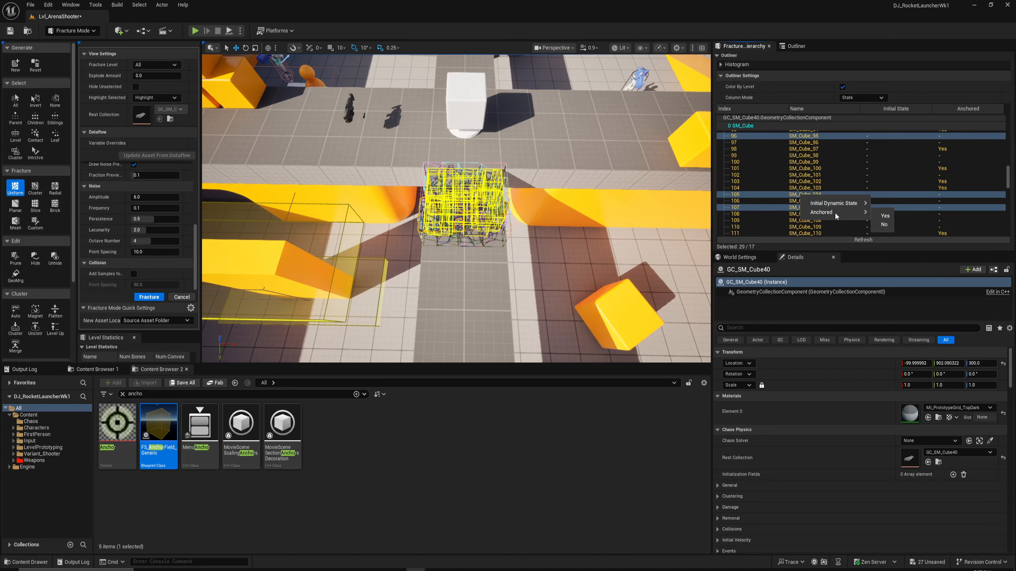
left_click(881, 216)
key("ctrl+s")
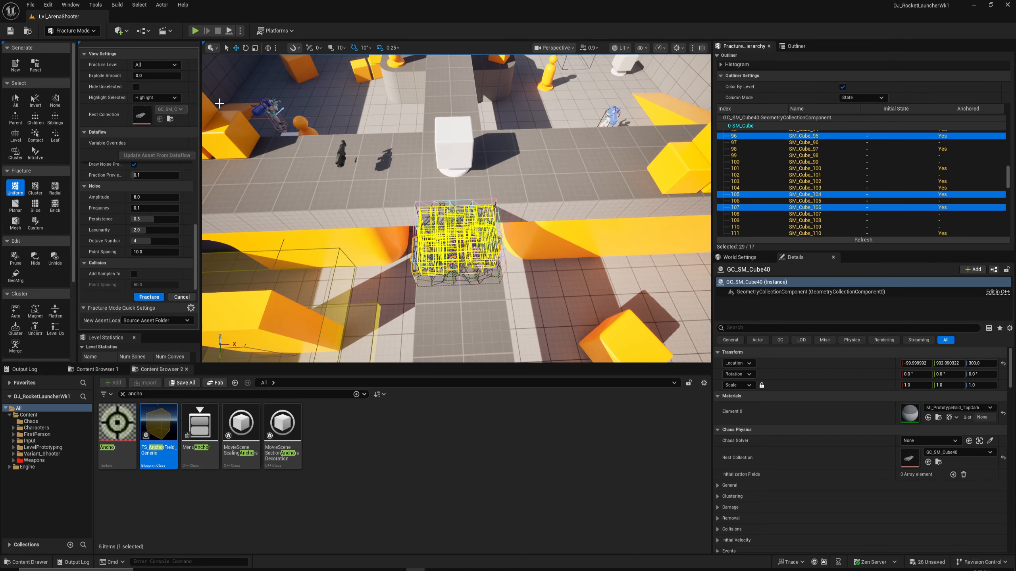
- Play-test the level, shoot the bridge from the ground to check its anchored ends, and stop the session
left_click(195, 34)
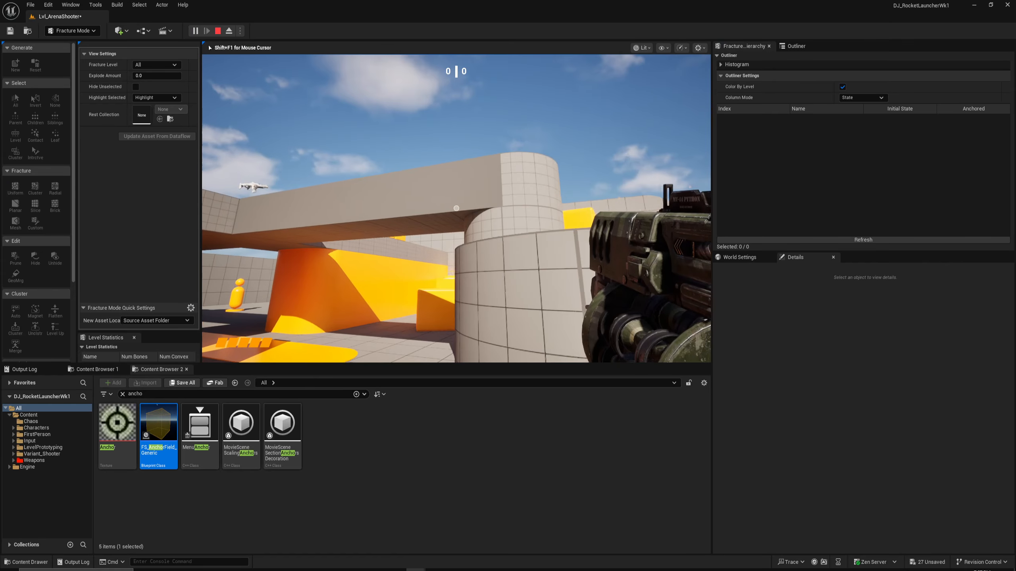
key("a")
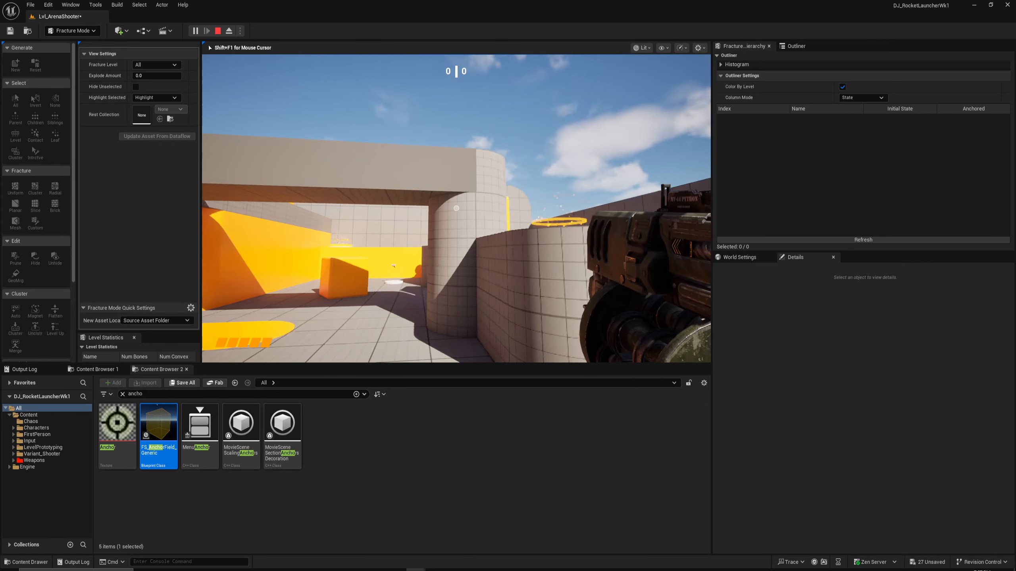
key("w")
left_click(456, 208)
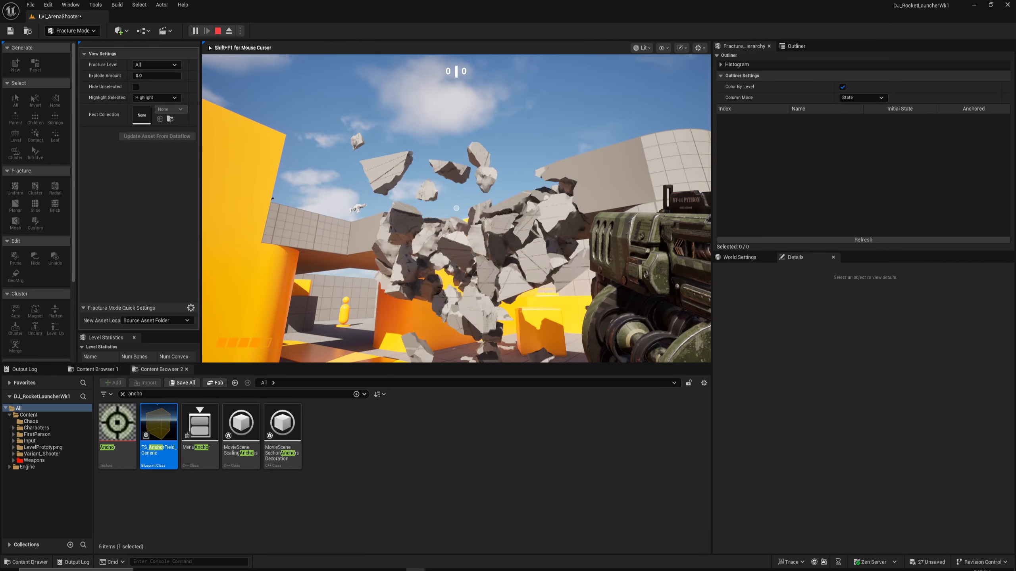
left_click(456, 208)
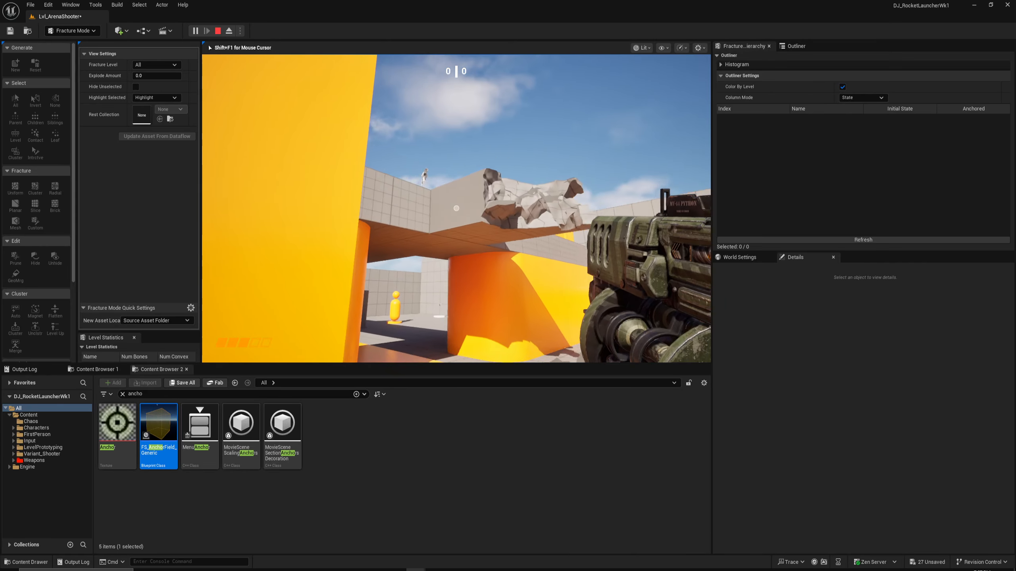
left_click(456, 208)
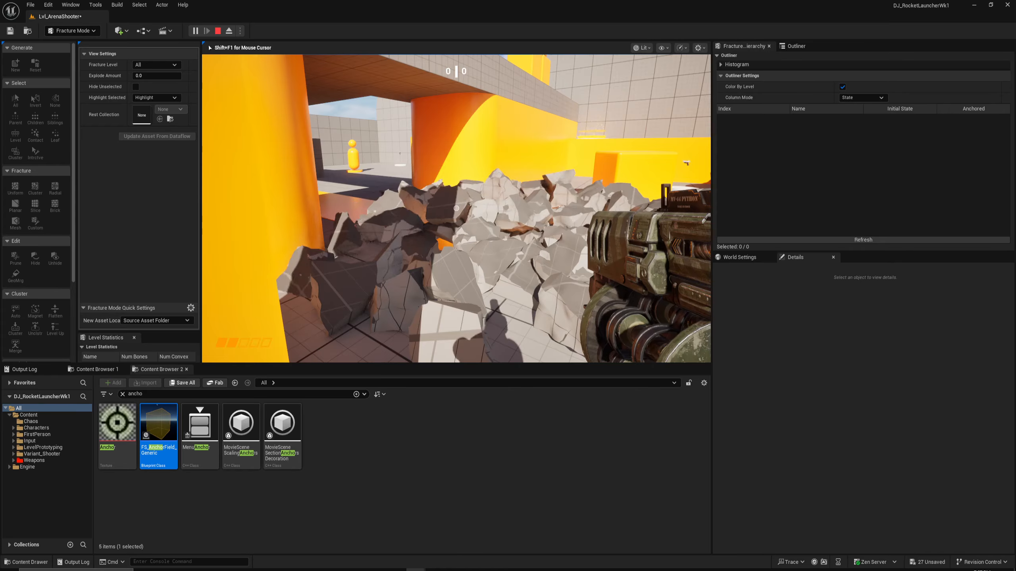
key("s")
key("Escape")
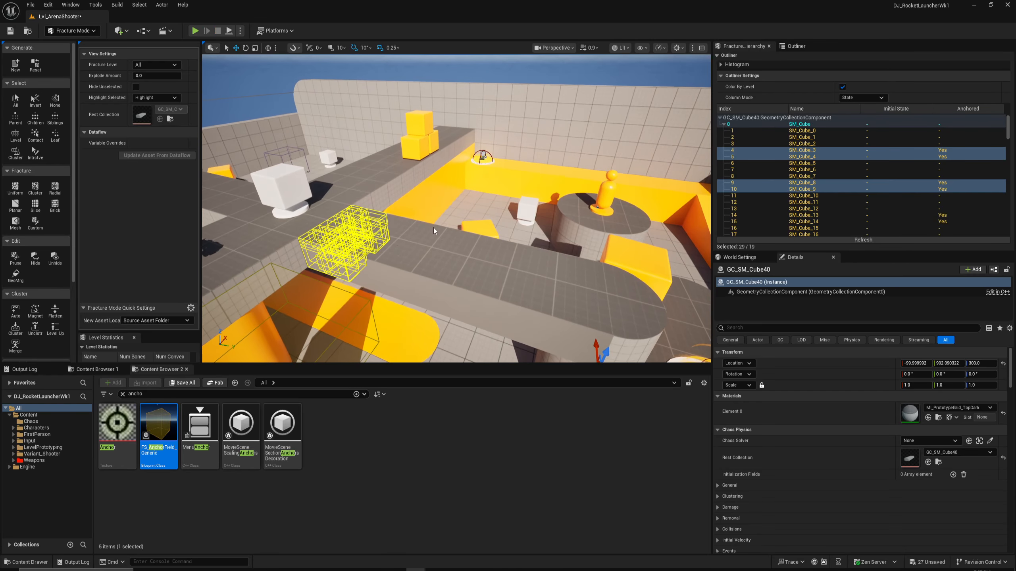
- Delete the anchor field FS_AnchorField_Generic3 at the bridge's junction with the raised walkway
left_click(434, 231)
right_click_drag(434, 231, 434, 264)
key("w")
left_click(332, 200)
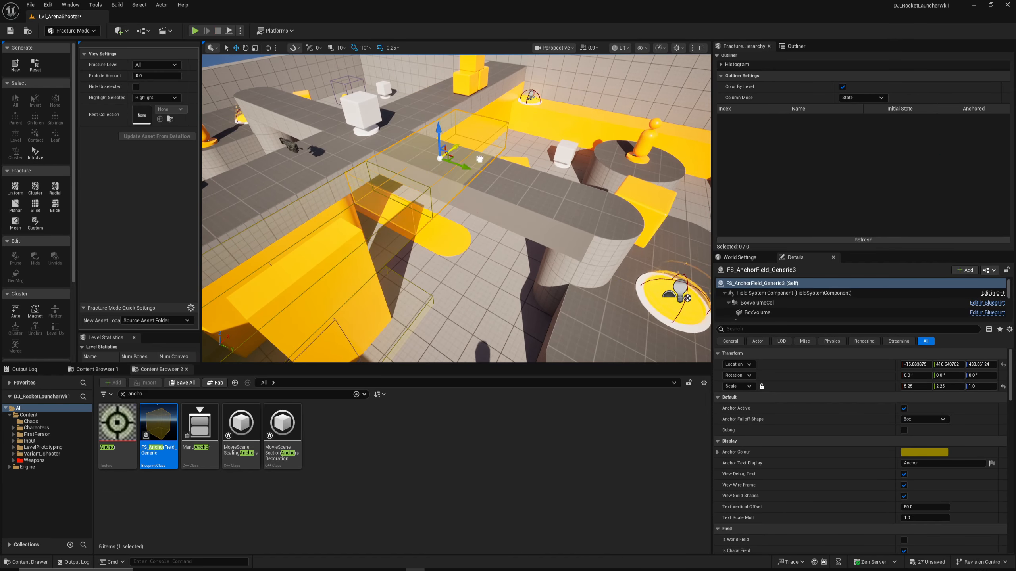
left_click(487, 163)
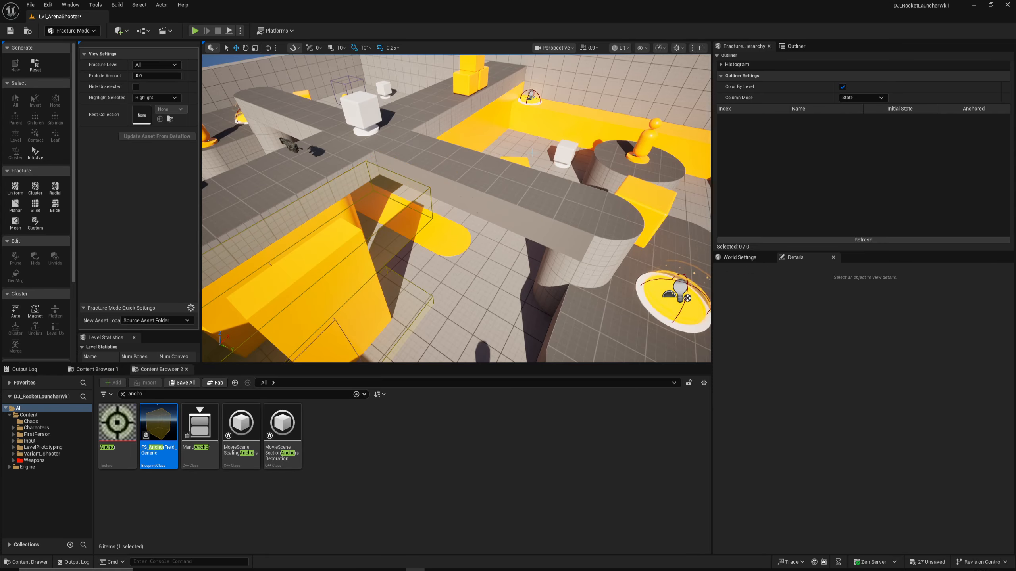
- Play-test the level again and shoot the bridge with the rocket launcher from the raised walkway
left_click(195, 31)
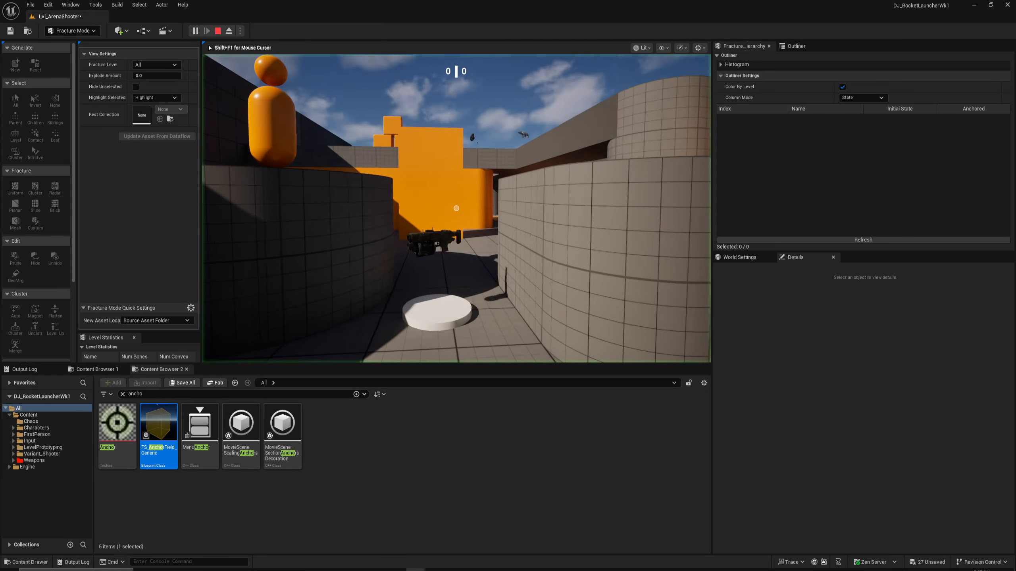
key("w")
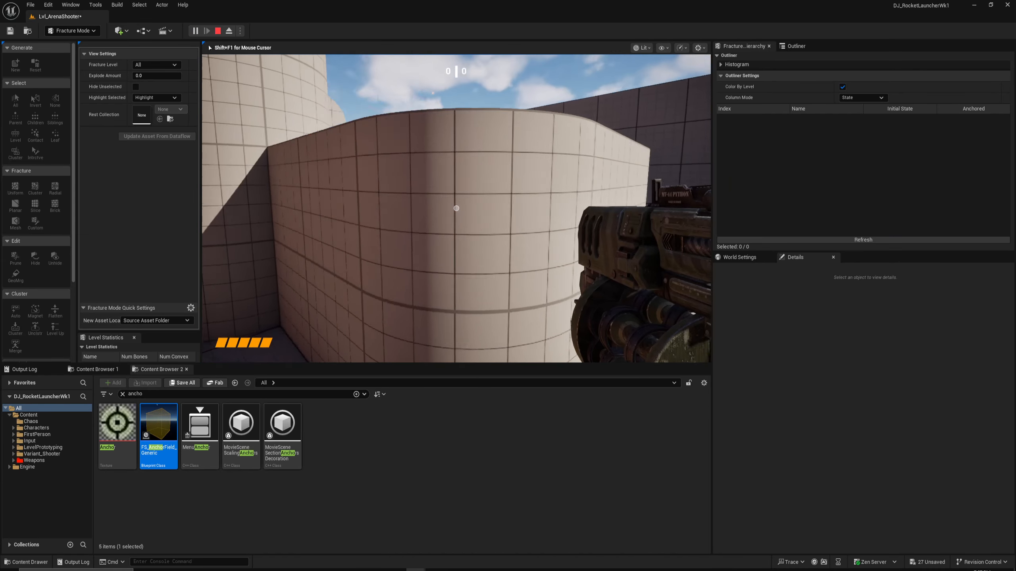
key("w")
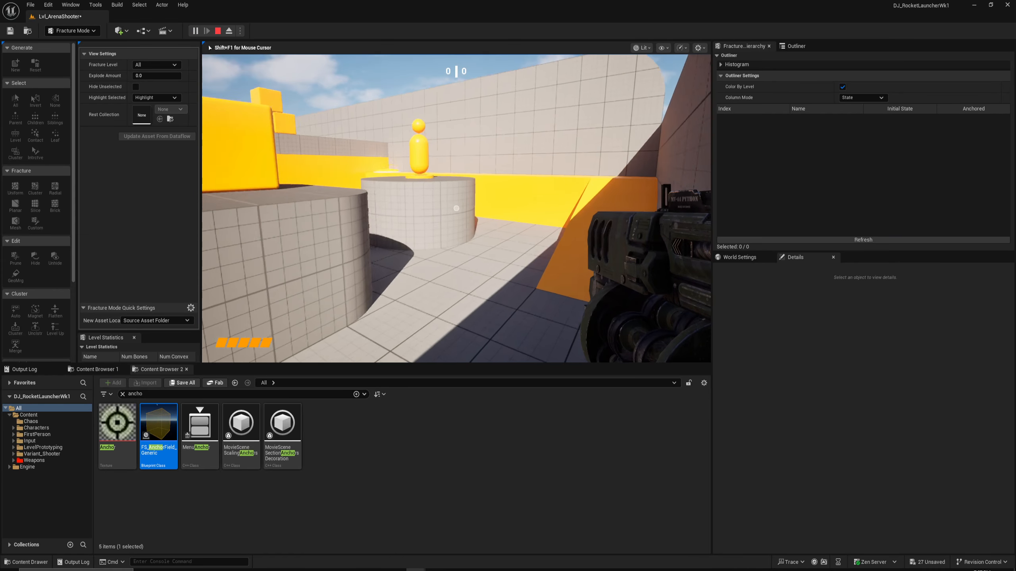
key("w")
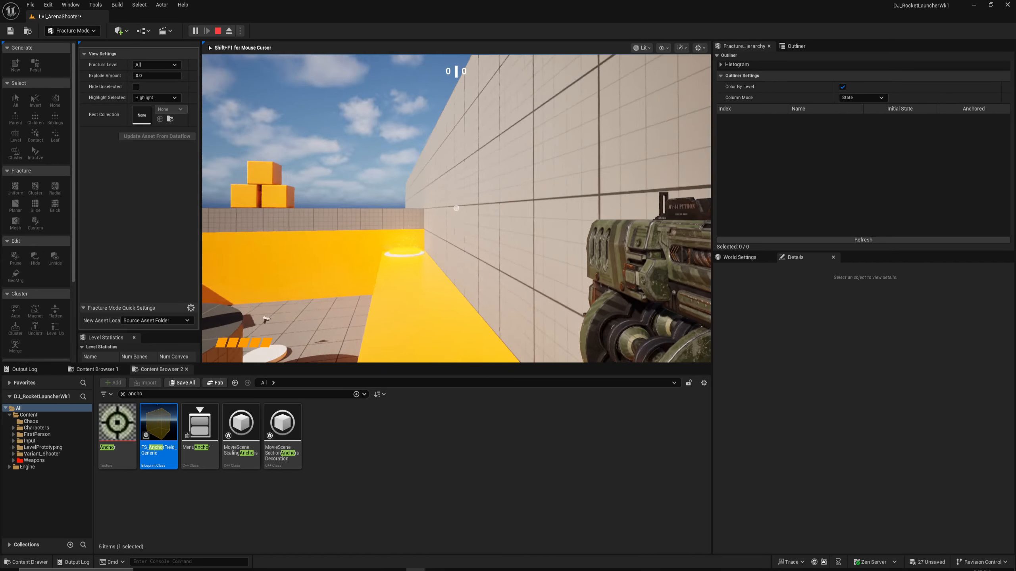
left_click(457, 209)
left_click(456, 209)
left_click(456, 208)
key("w")
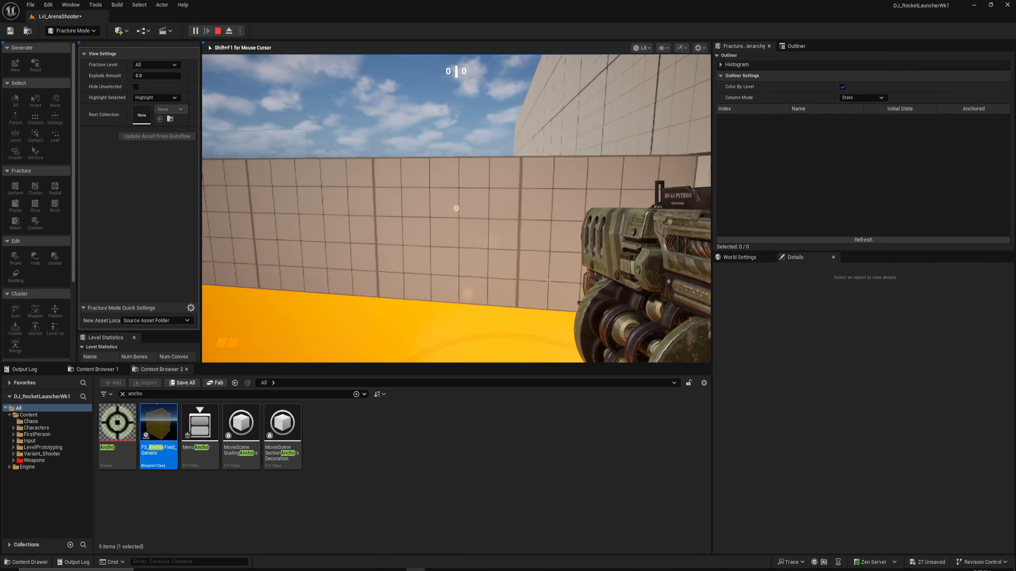
key("w")
left_click(456, 208)
left_click(456, 208)
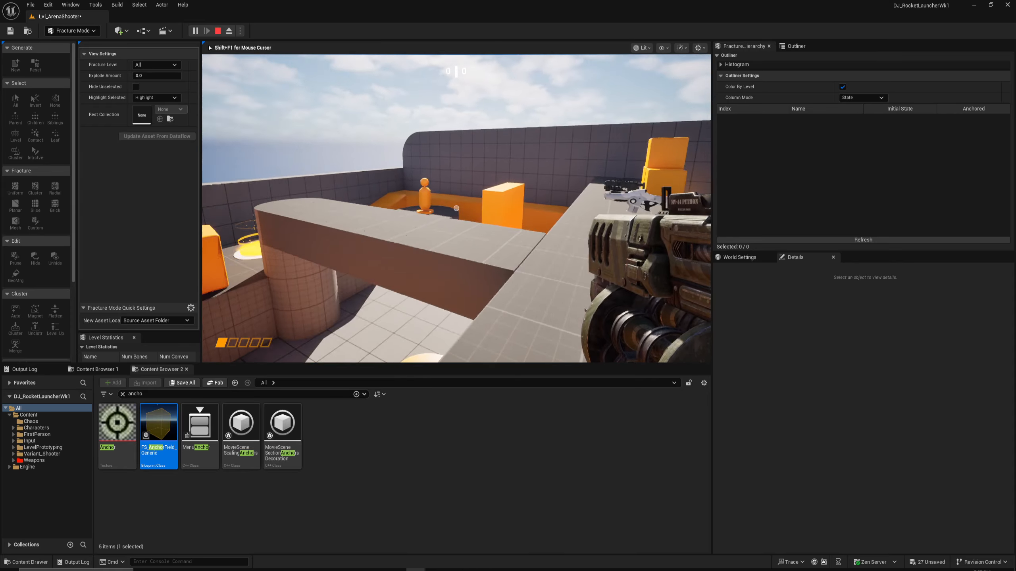
- Examine the bridge's anchored ends from above and below, firing more rockets at the remaining pieces
key("d")
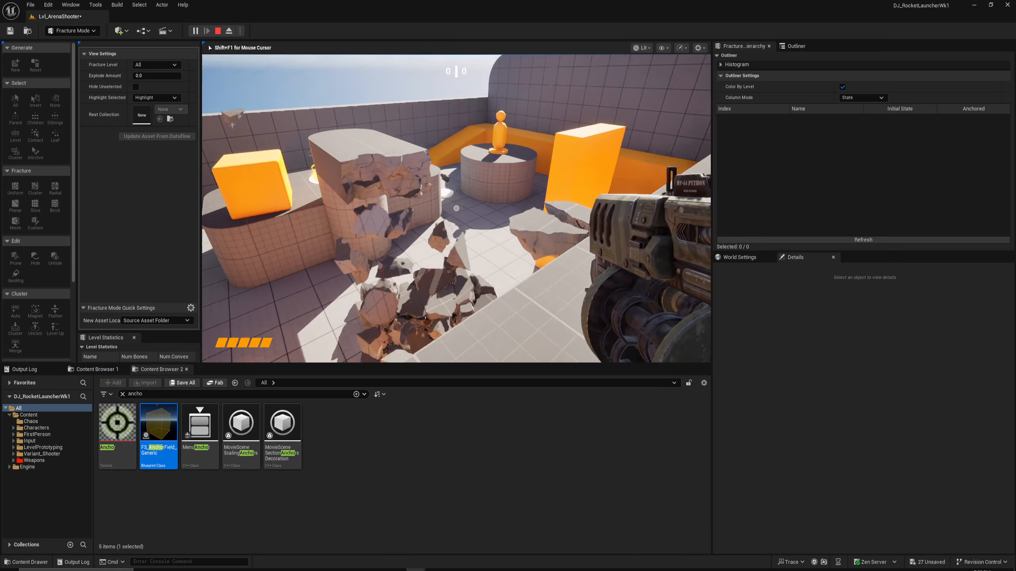
key("w")
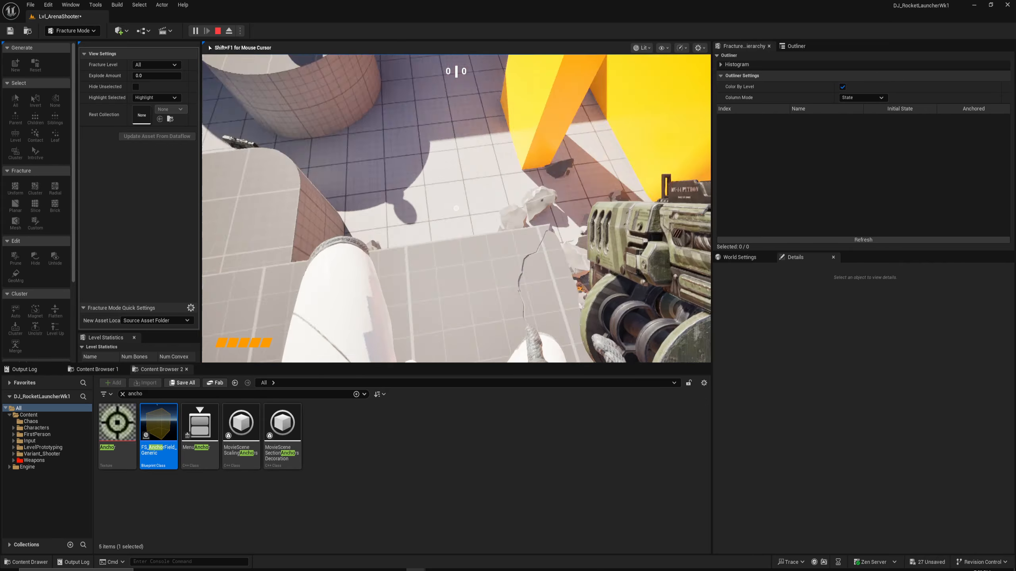
key("s")
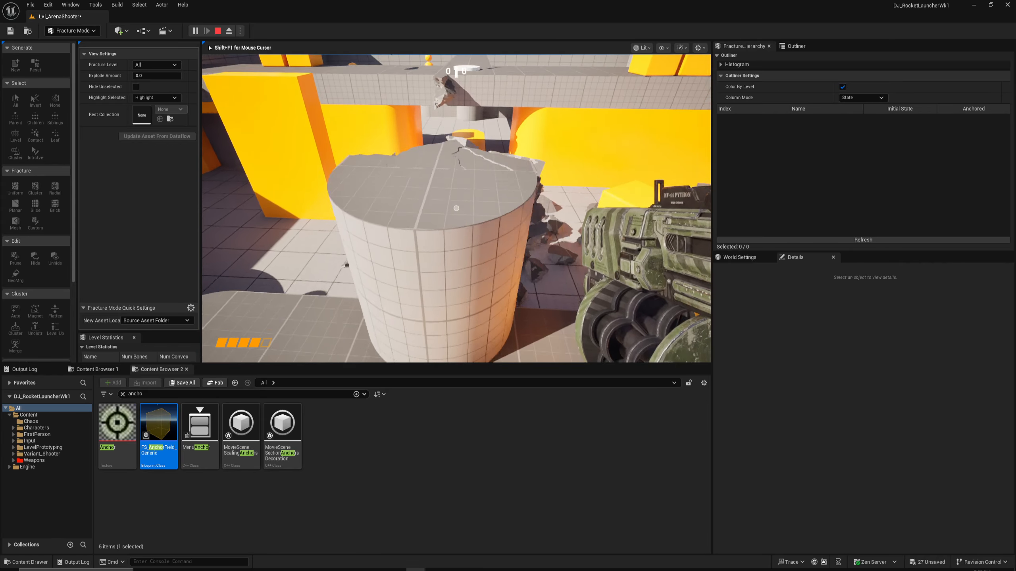
left_click(456, 209)
key("w")
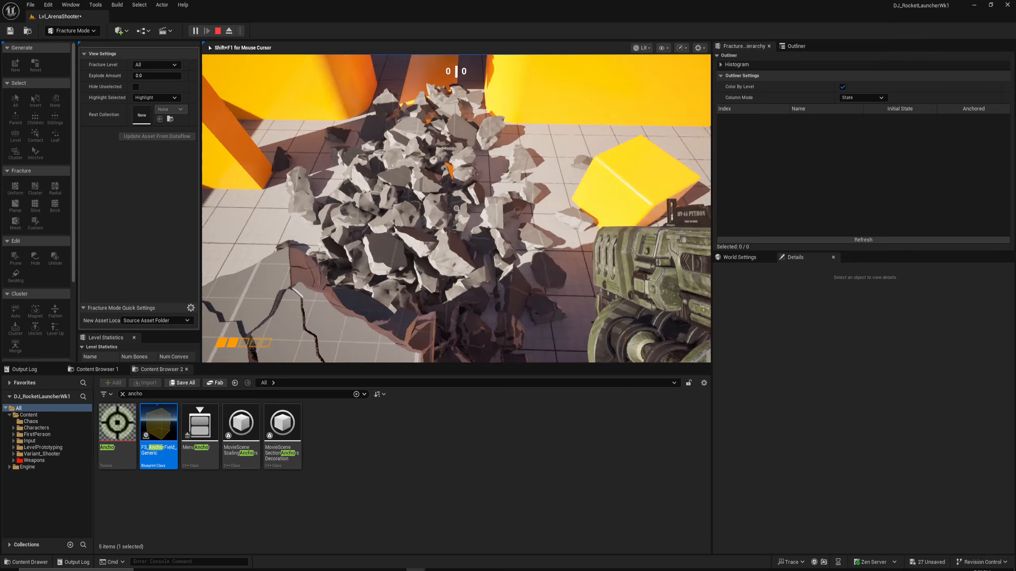
left_click(456, 208)
key("w")
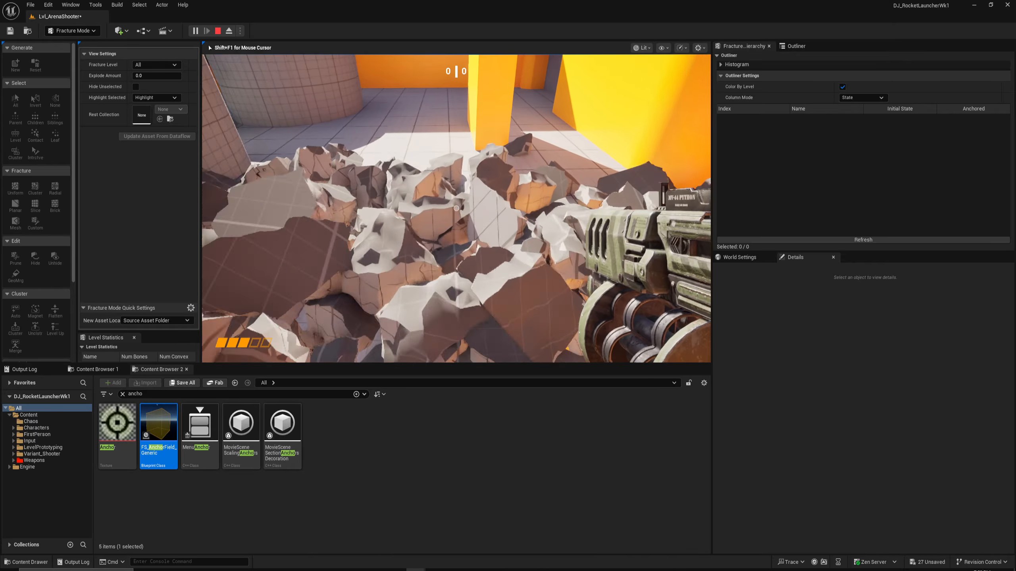
left_click(456, 209)
key("s")
left_click(456, 209)
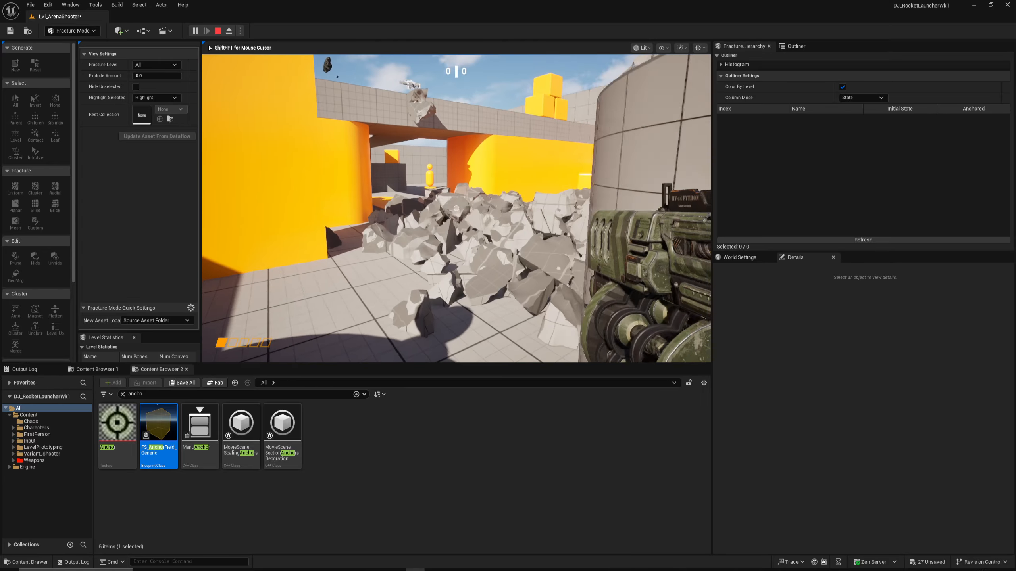
- Shoot the tall yellow structure beside the walkway and inspect how its unanchored pieces break away
key("w")
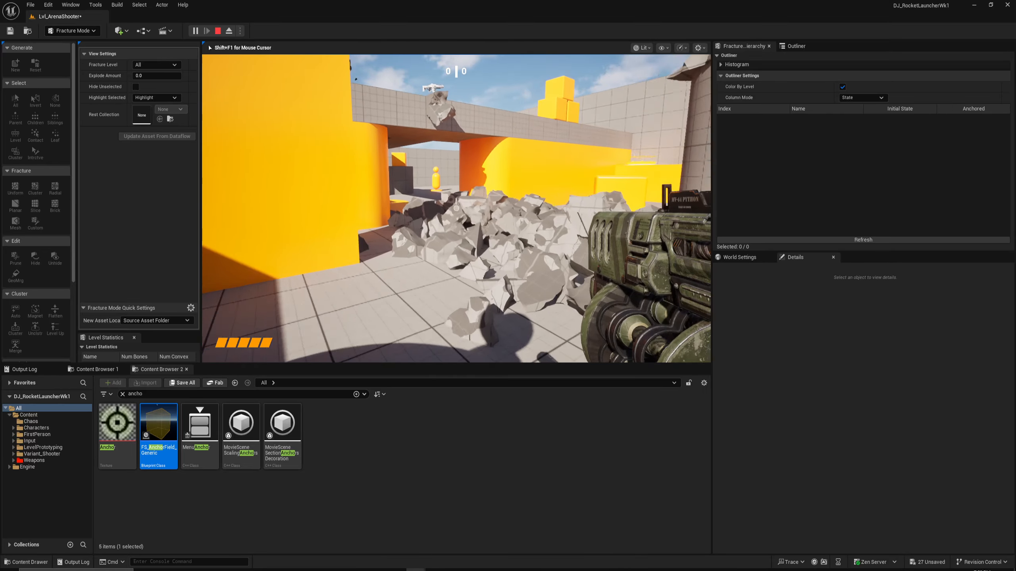
left_click(456, 208)
left_click(457, 208)
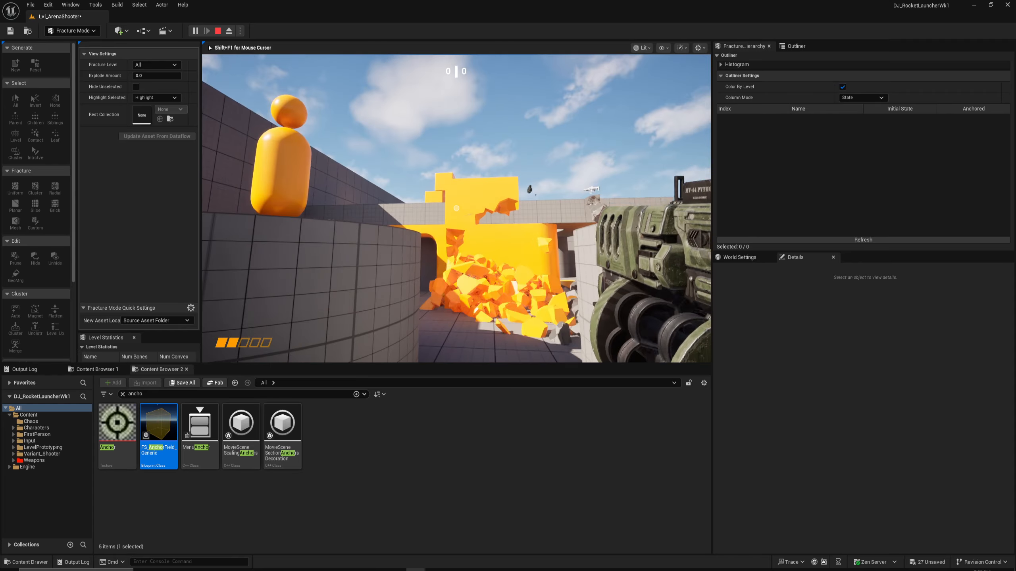
left_click(457, 209)
key("s")
key("w")
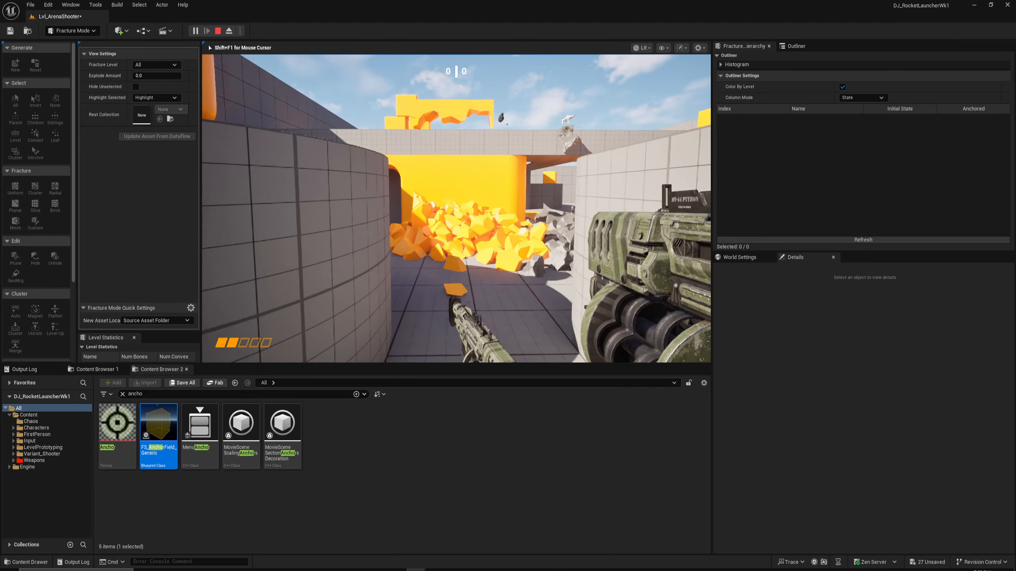
key("s")
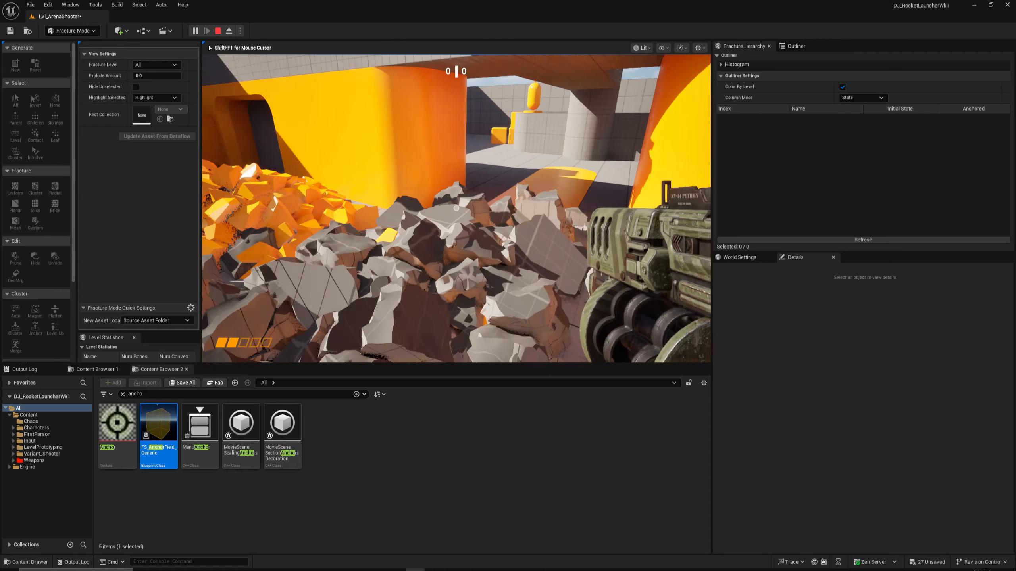
left_click(456, 208)
left_click(456, 209)
key("w")
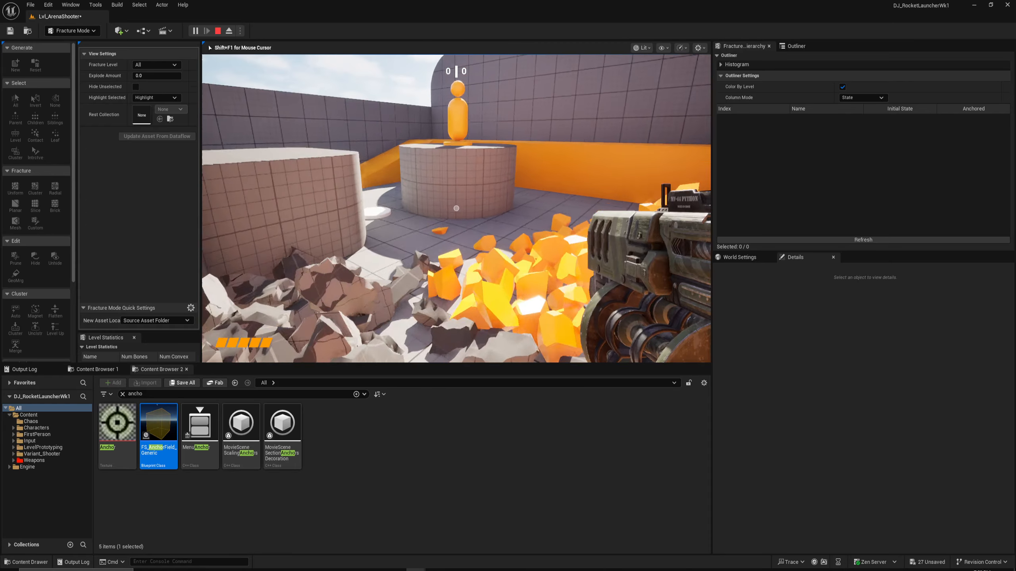
- Circle the arena by the ramp and walkway, firing further shots and inspecting the rubble and anchored remnants
key("w")
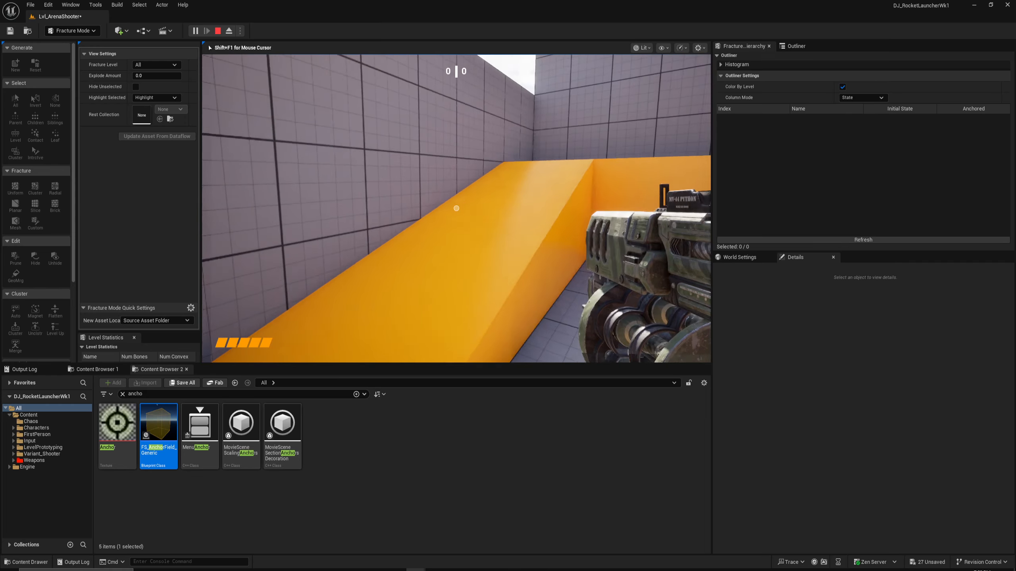
left_click(456, 209)
key("w")
left_click(456, 208)
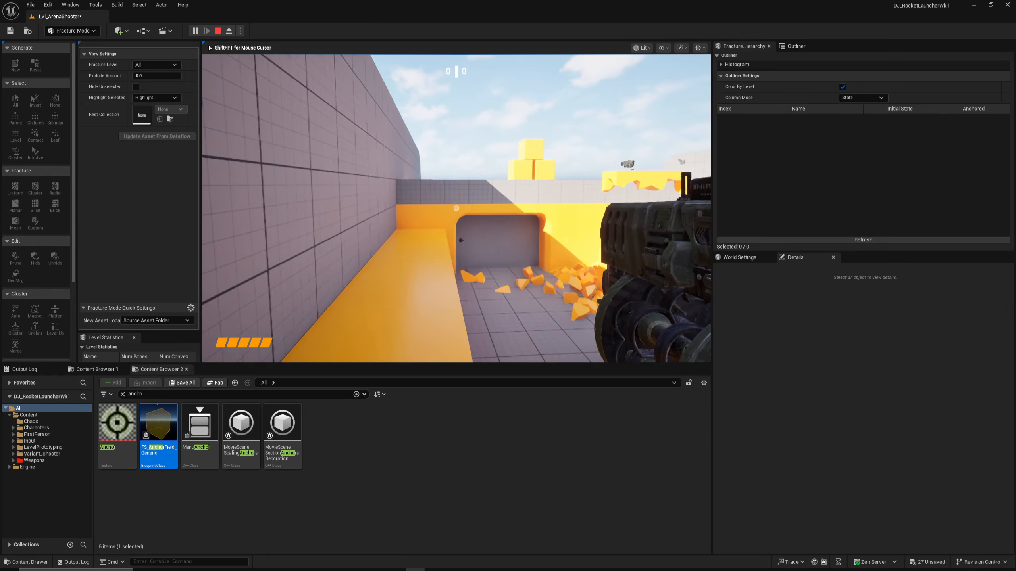
key("w")
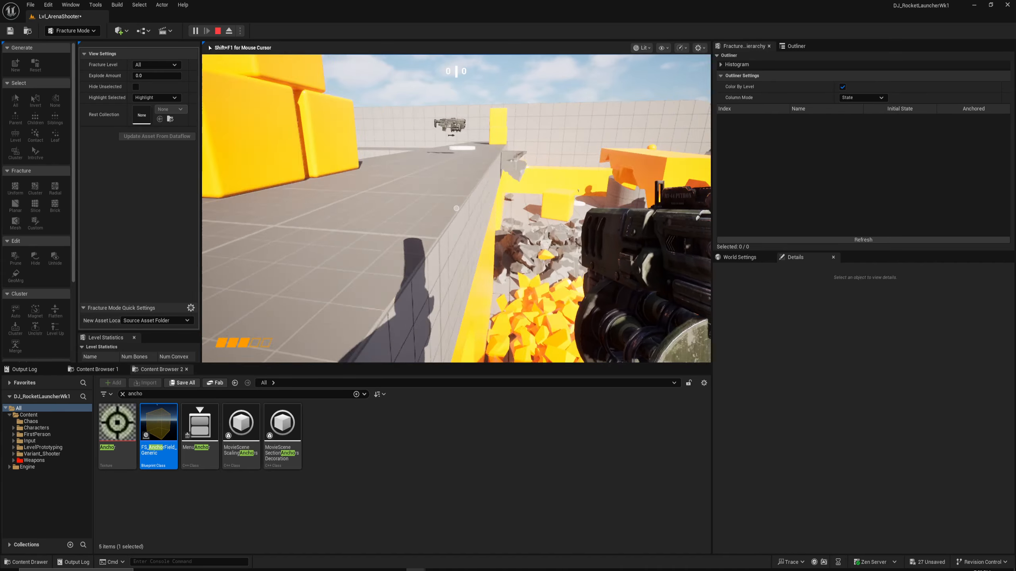
key("w")
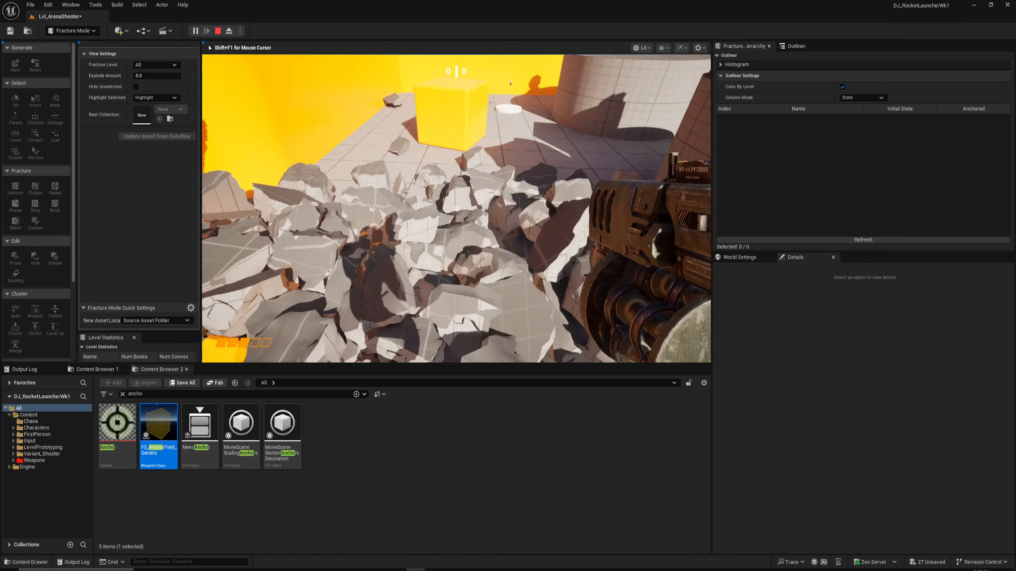
key("s")
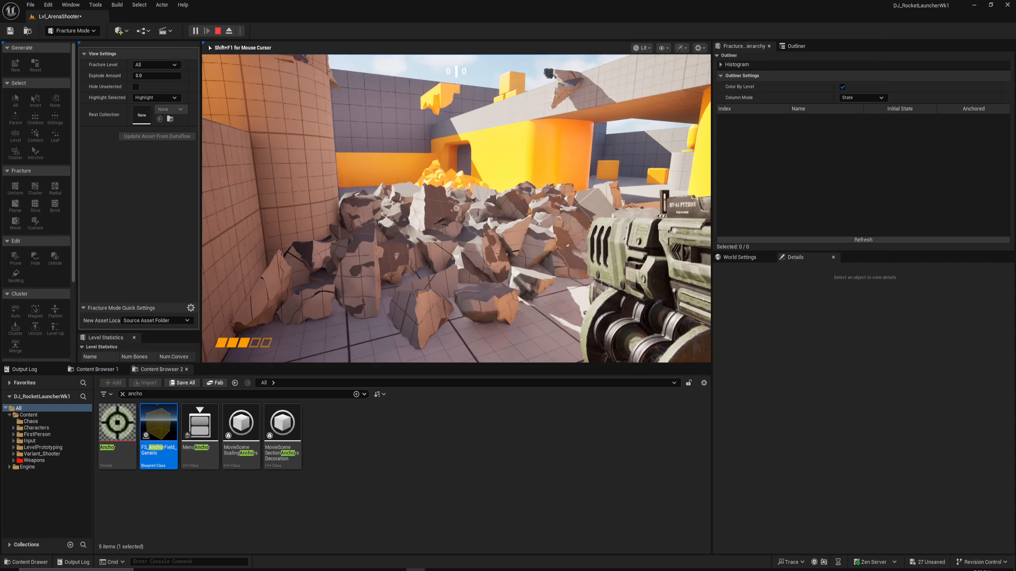
key("w")
key("w")
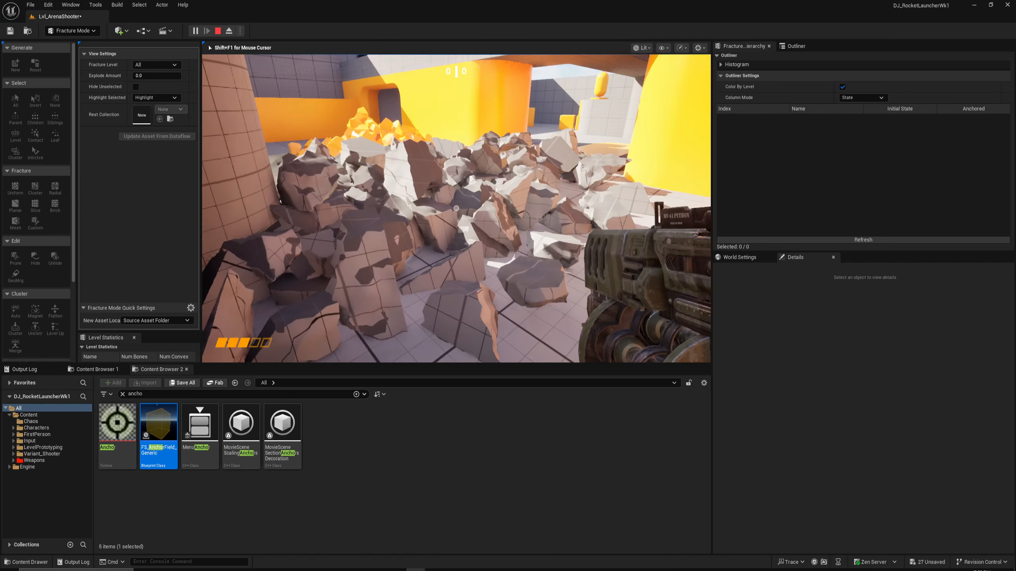
- Leave the rubble pile, ride the glowing jump pad to the raised walkway, and survey the arena from above
key("w")
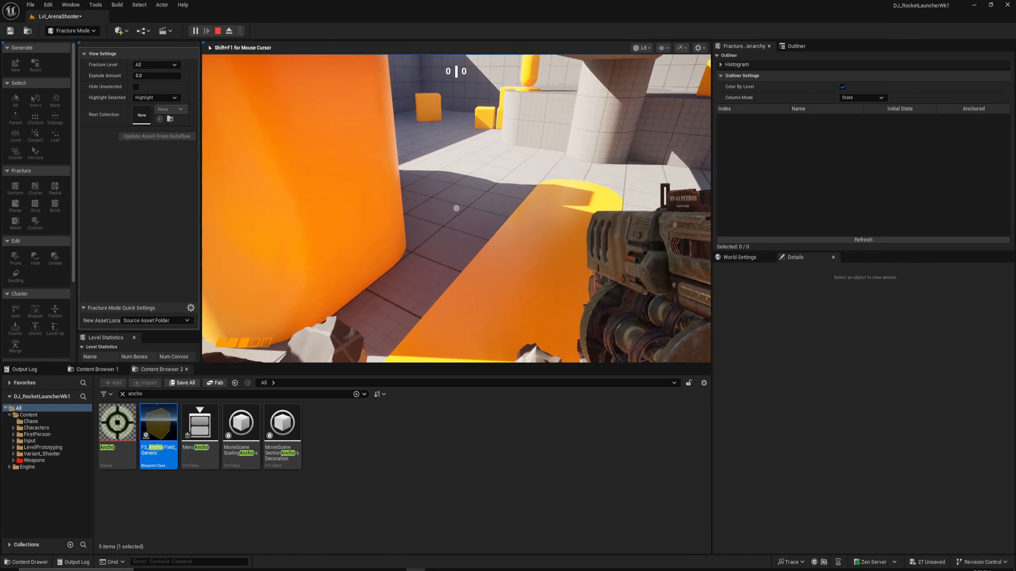
key("w")
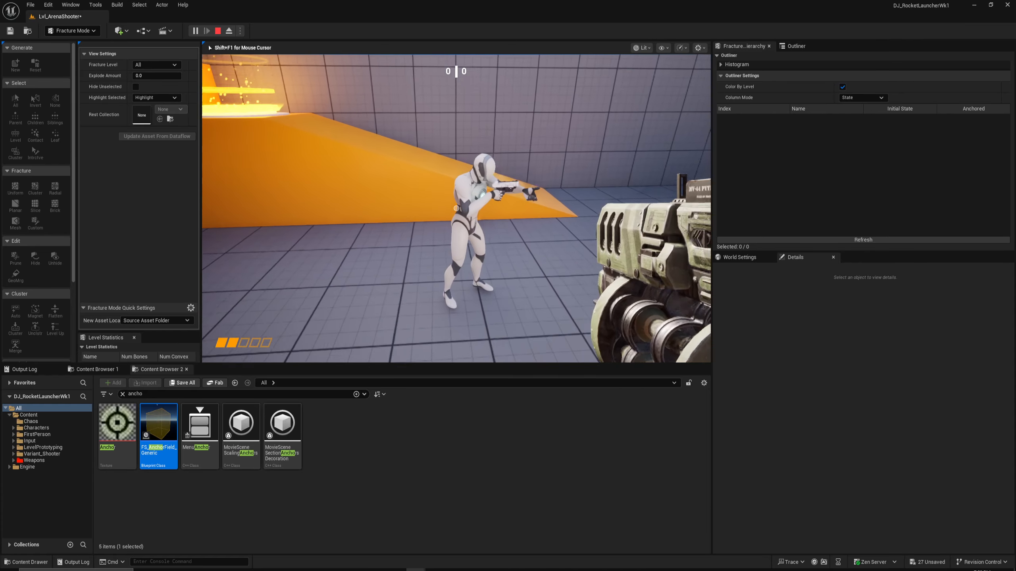
key("w")
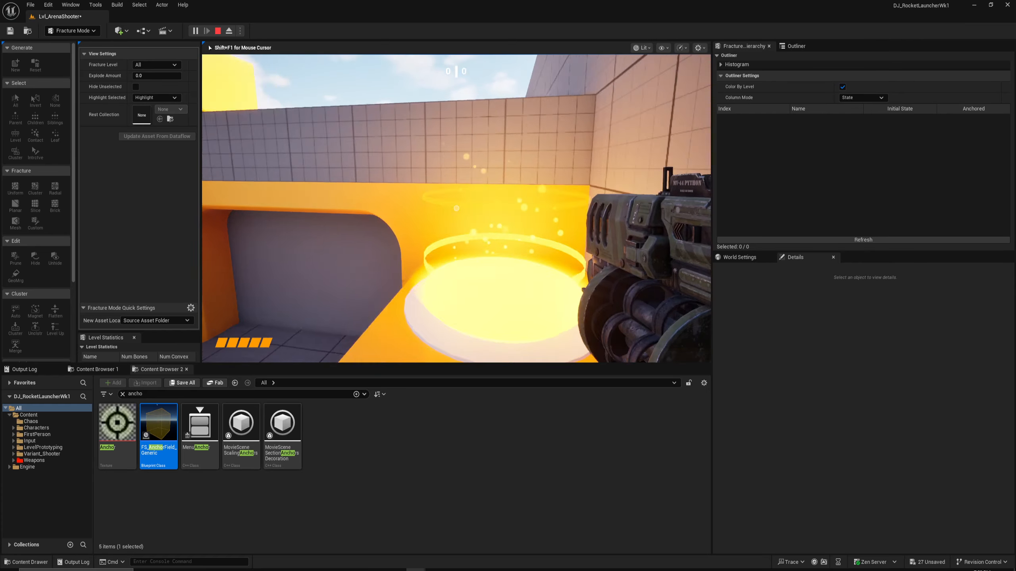
key("w")
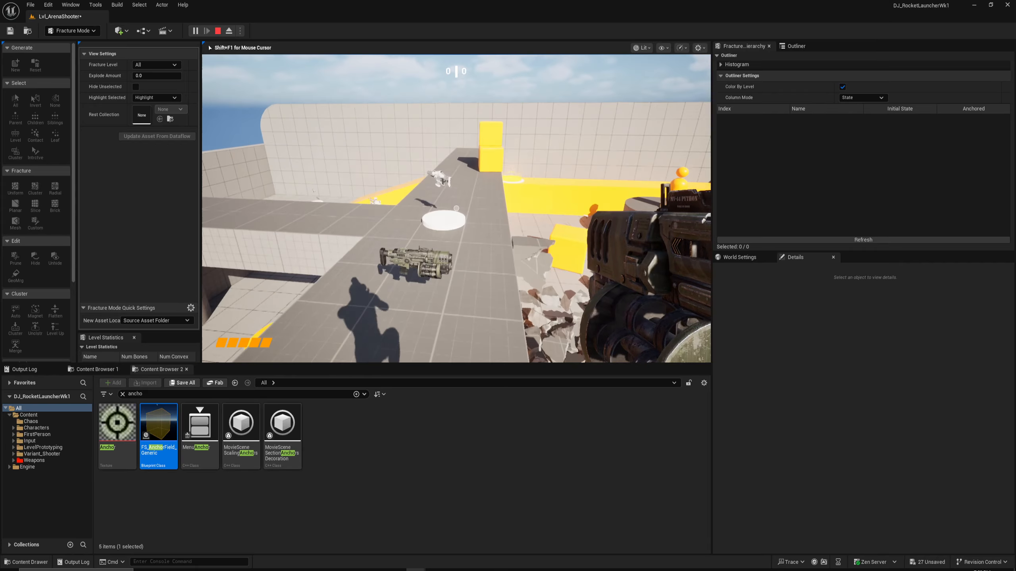
key("w")
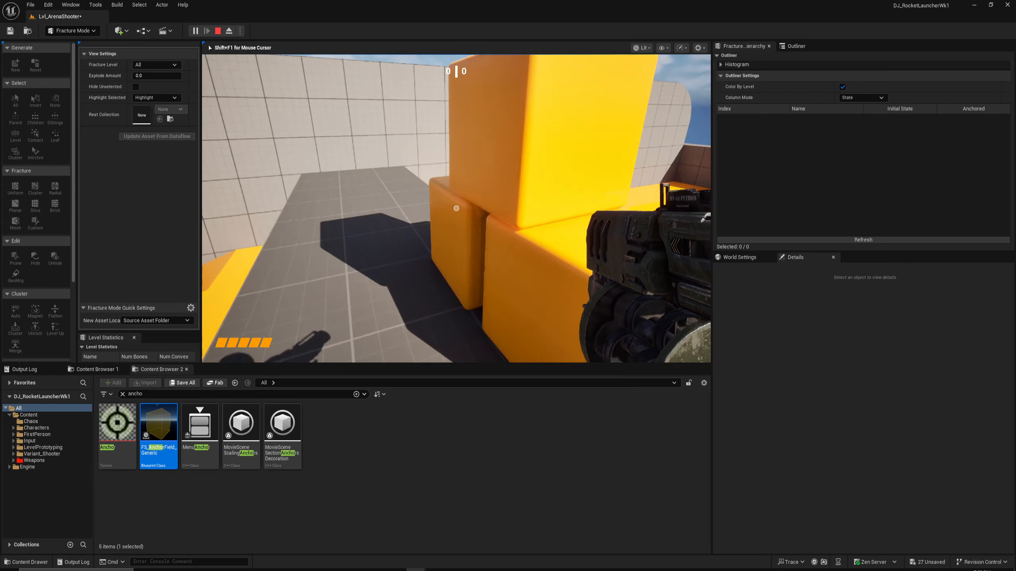
key("w")
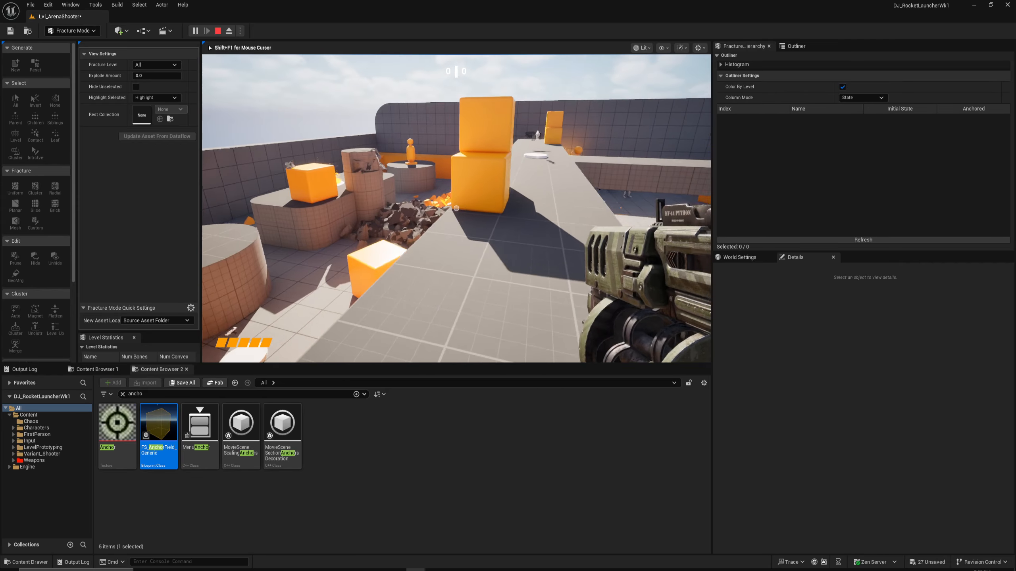
key("w")
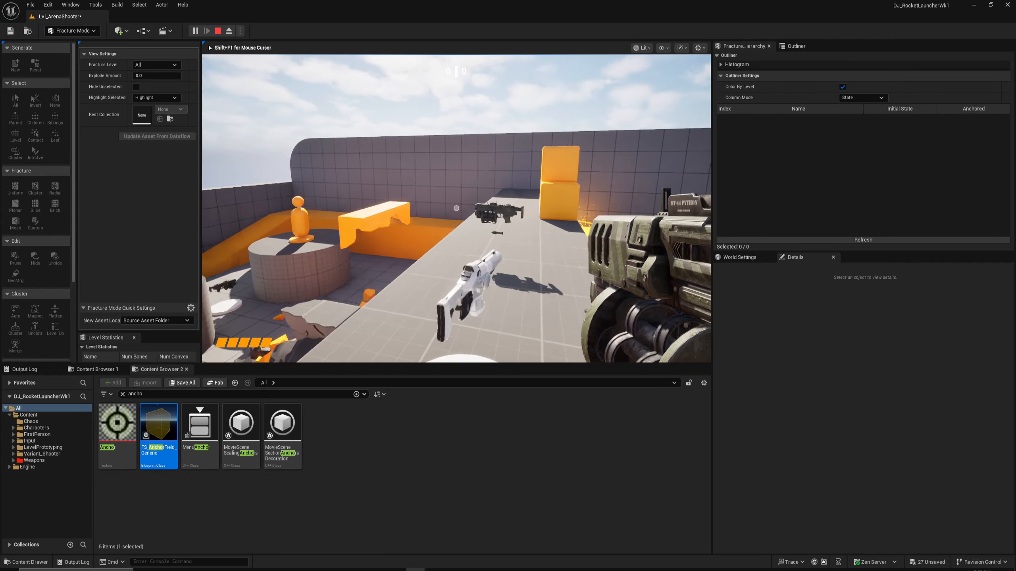
- Pick up the white weapon on the walkway and fire repeatedly toward the partly broken pillar
left_click(456, 208)
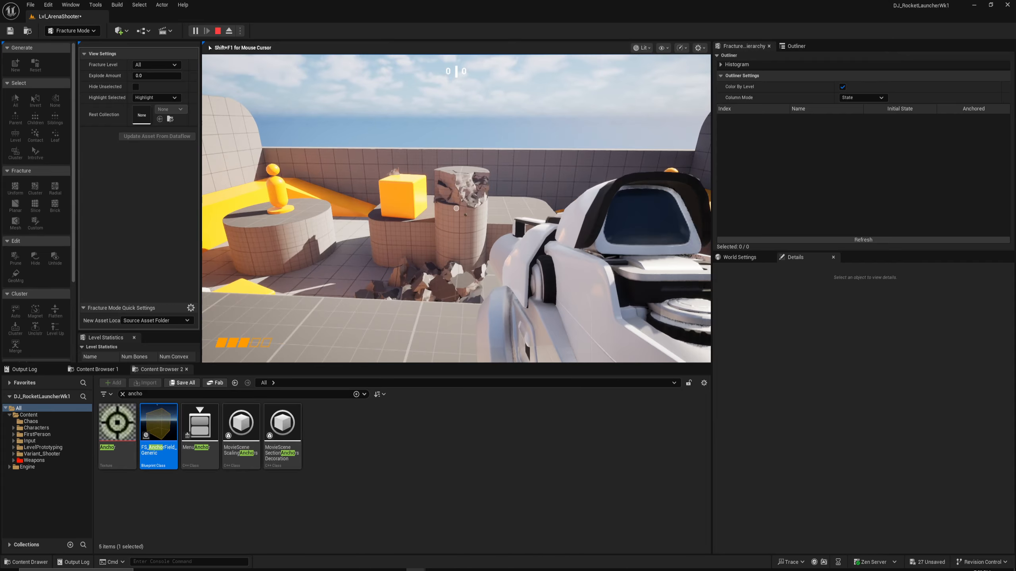
left_click(456, 208)
left_click(457, 208)
left_click(457, 208)
left_click(456, 208)
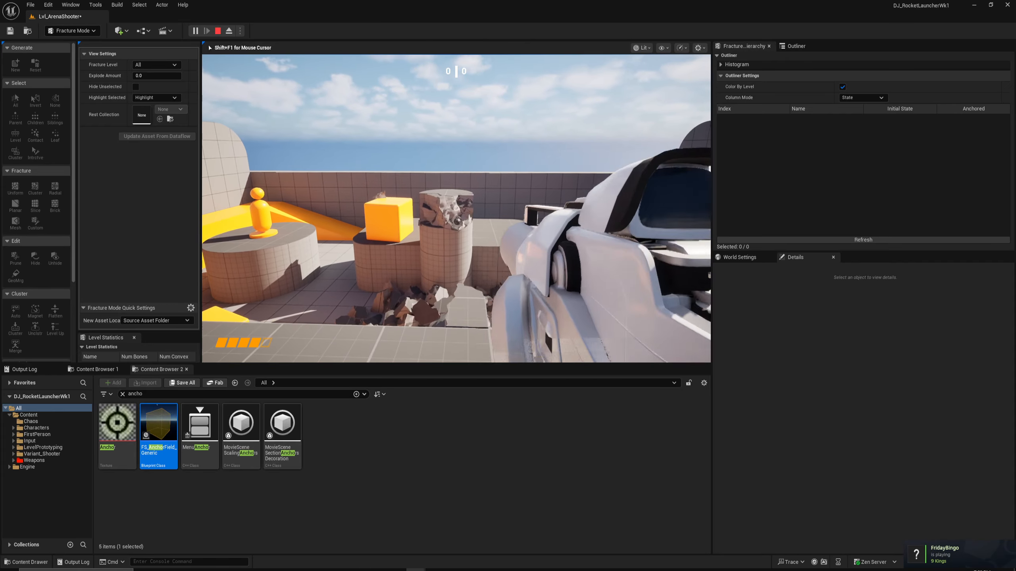
- Inspect the debris and anchored pillar from the stacked yellow boxes, and switch back to the rocket launcher
key("w")
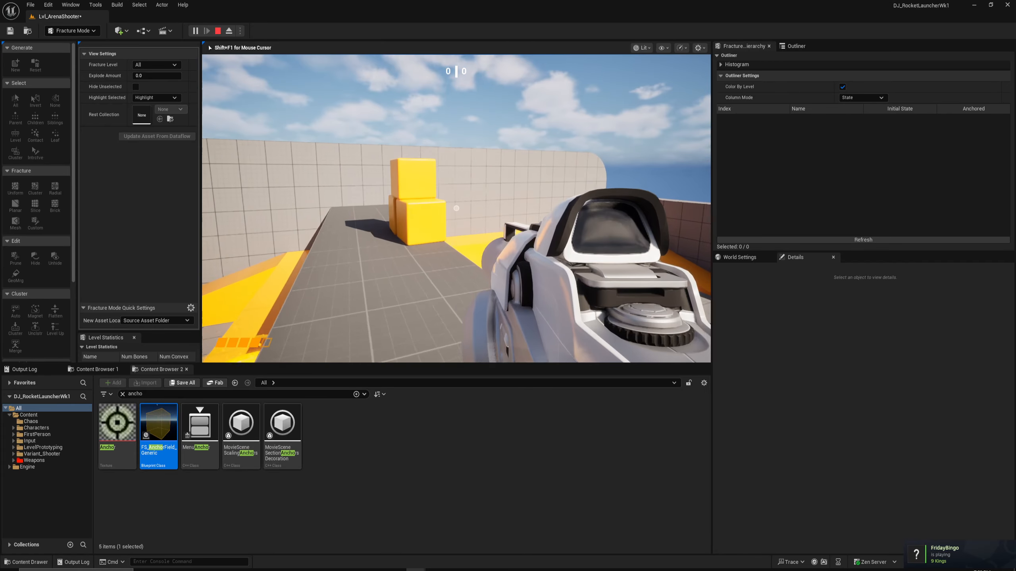
key("w")
key("space")
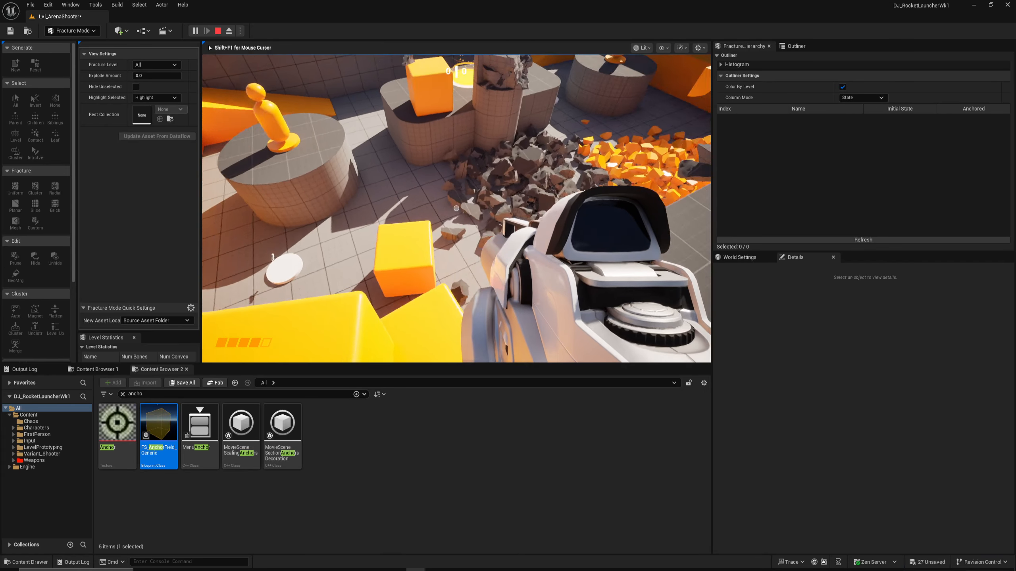
key("w")
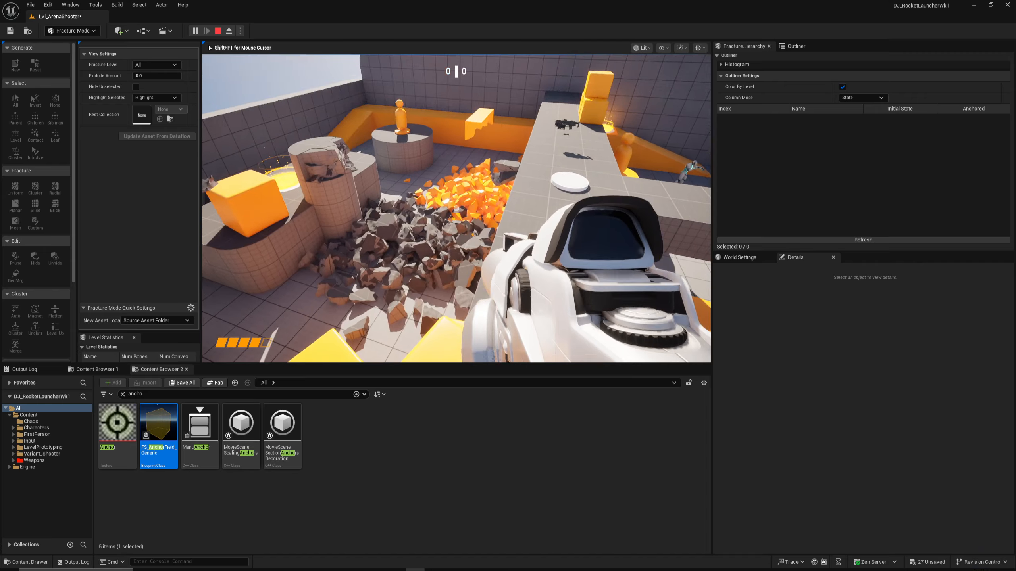
key("w")
key("q")
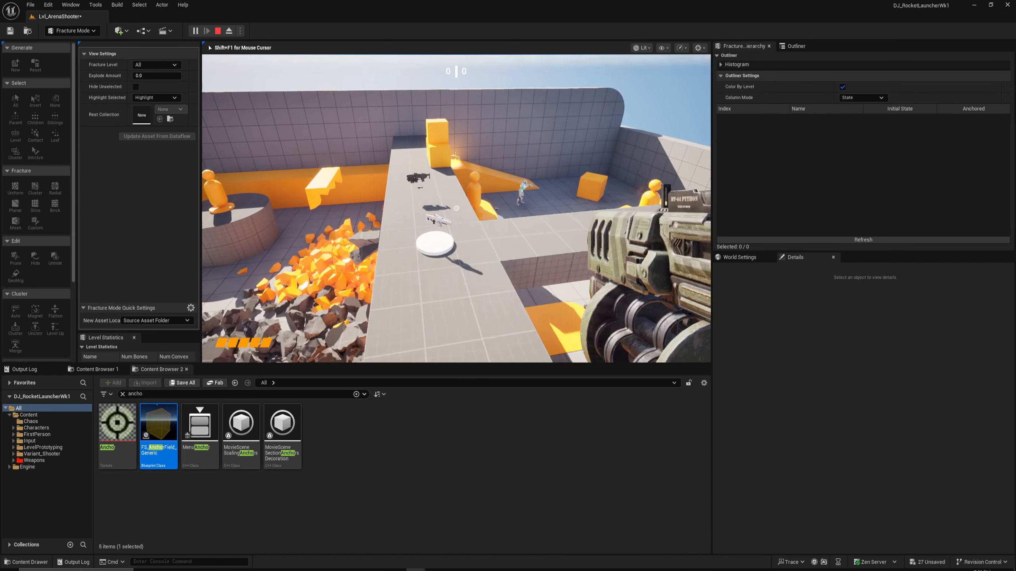
- Fire rockets at the remaining pillar from the walkway, switch weapons, and jump down toward the round platform
key("s")
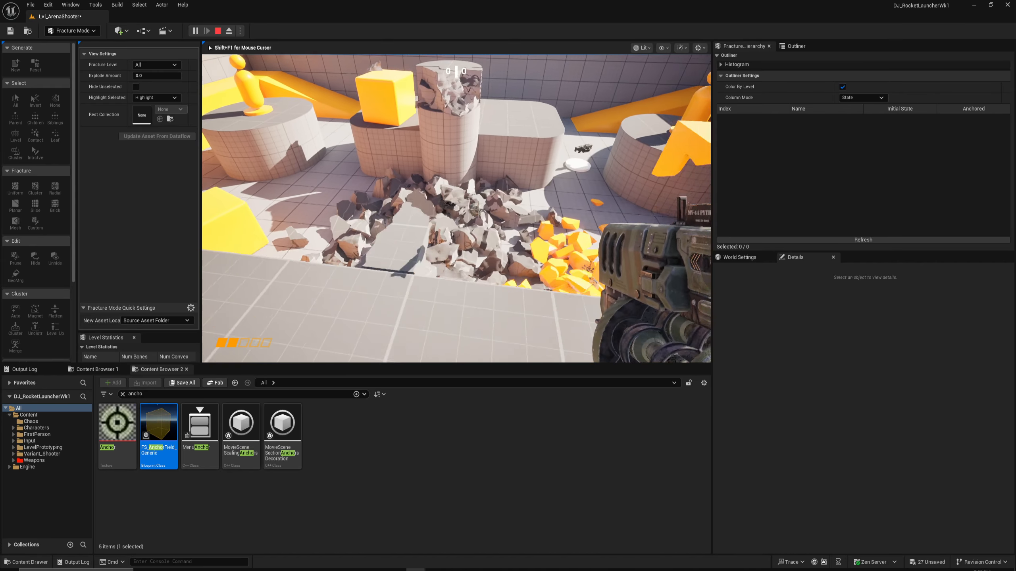
key("w")
left_click(456, 208)
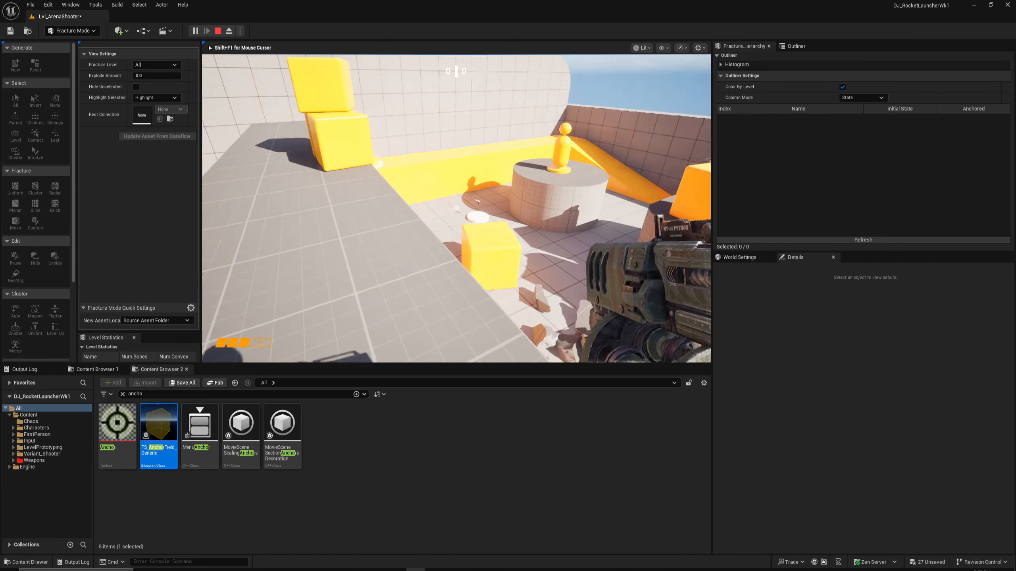
key("w")
key("q")
key("space")
key("w")
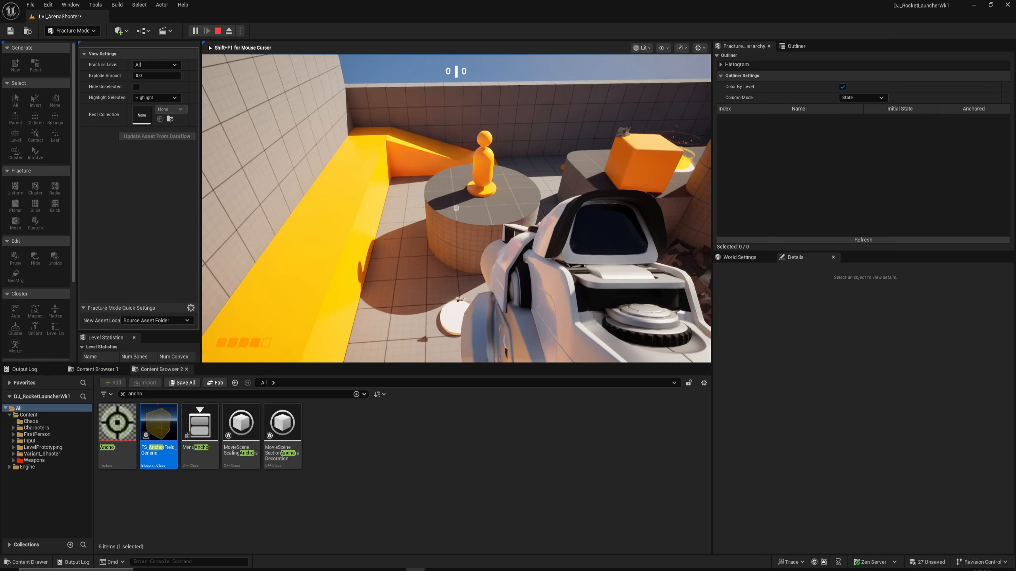
- Circle the platforms and rubble at ground level, examining the anchored pillar remnant and bridge ends up close
key("w")
key("space")
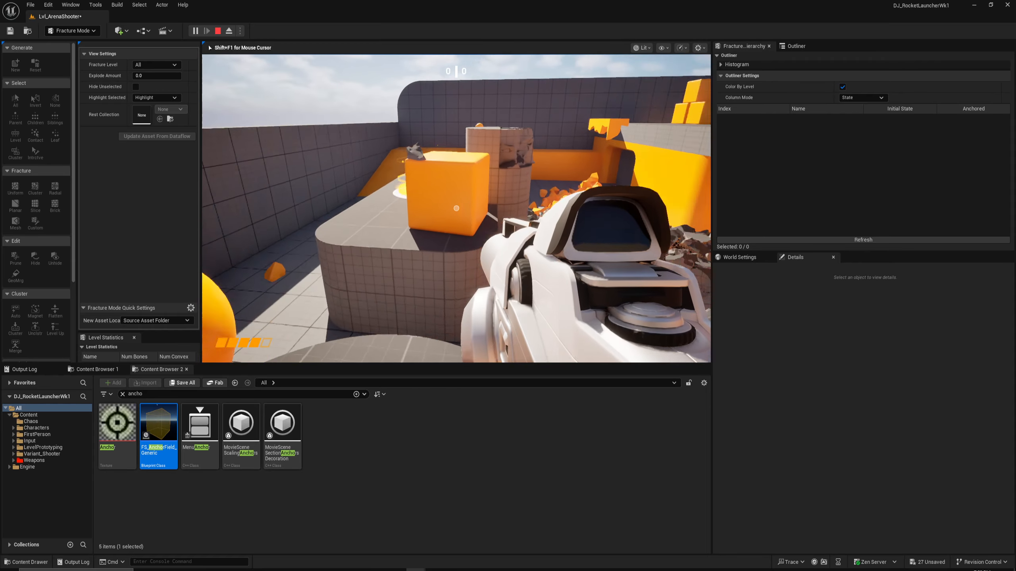
key("w")
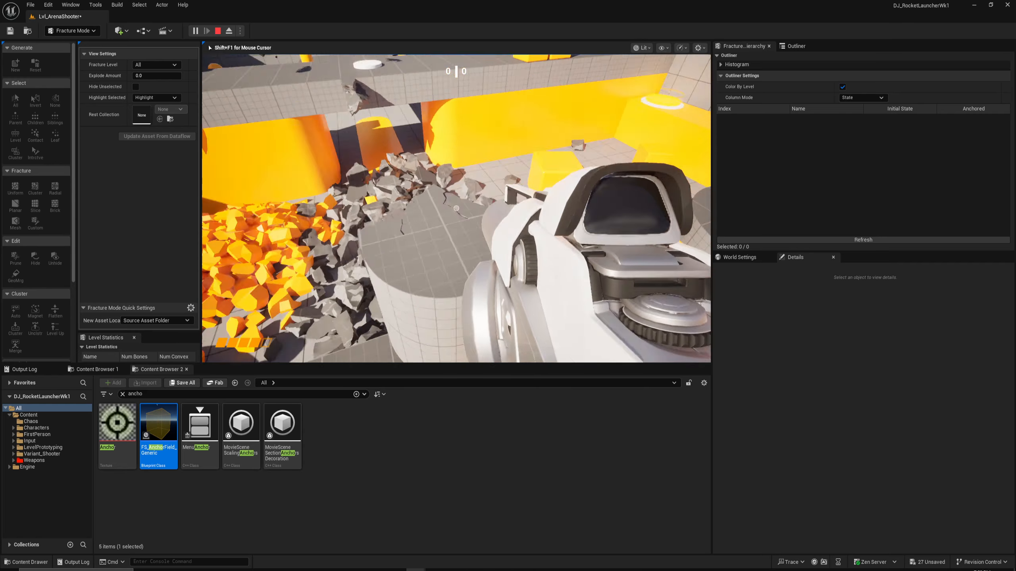
key("w")
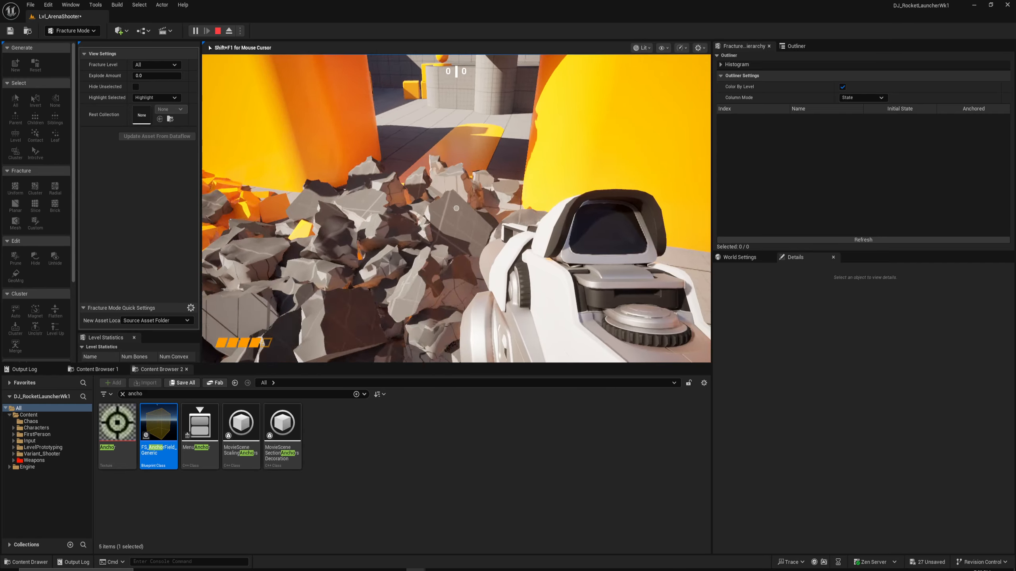
key("w")
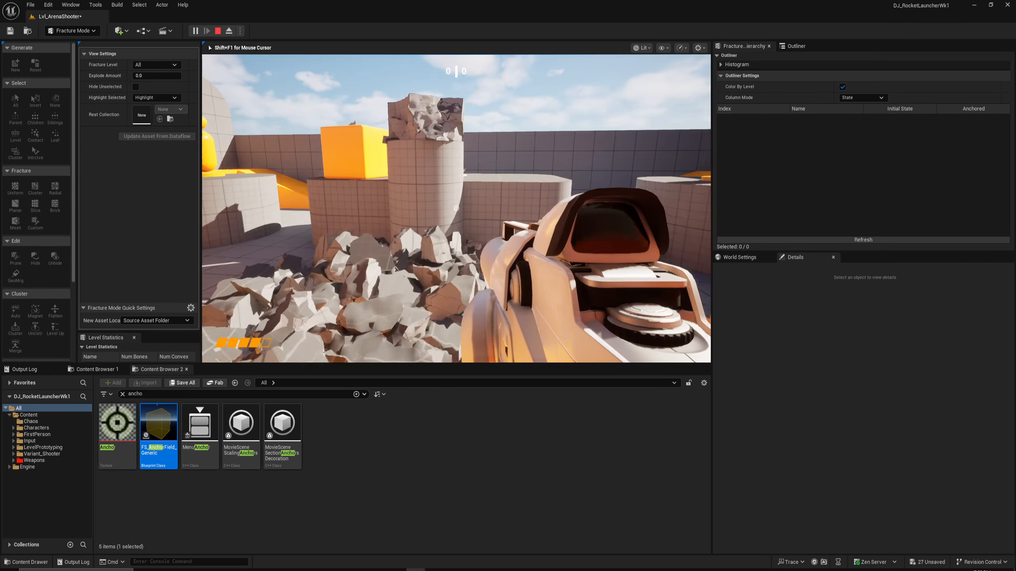
key("w")
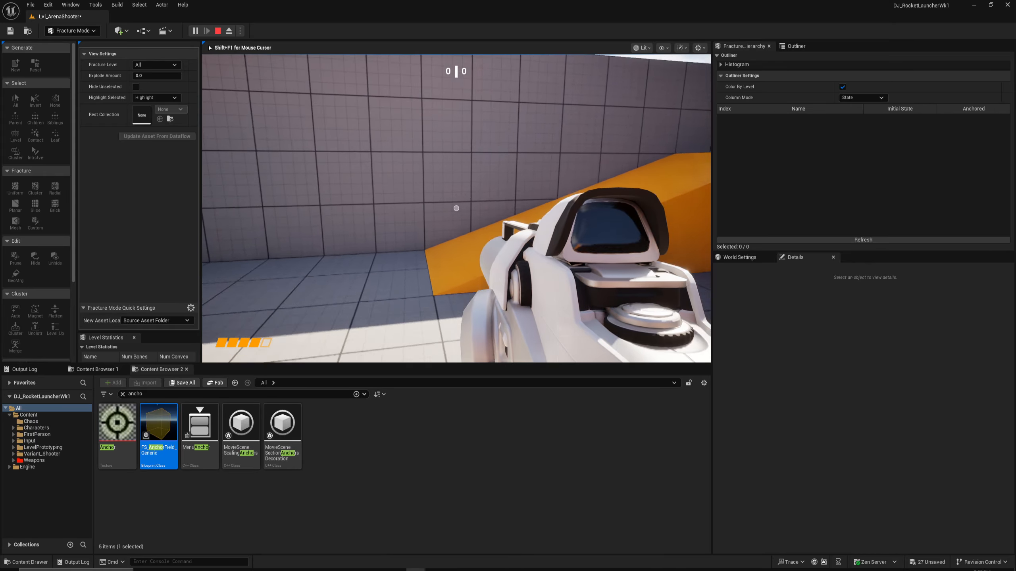
key("w")
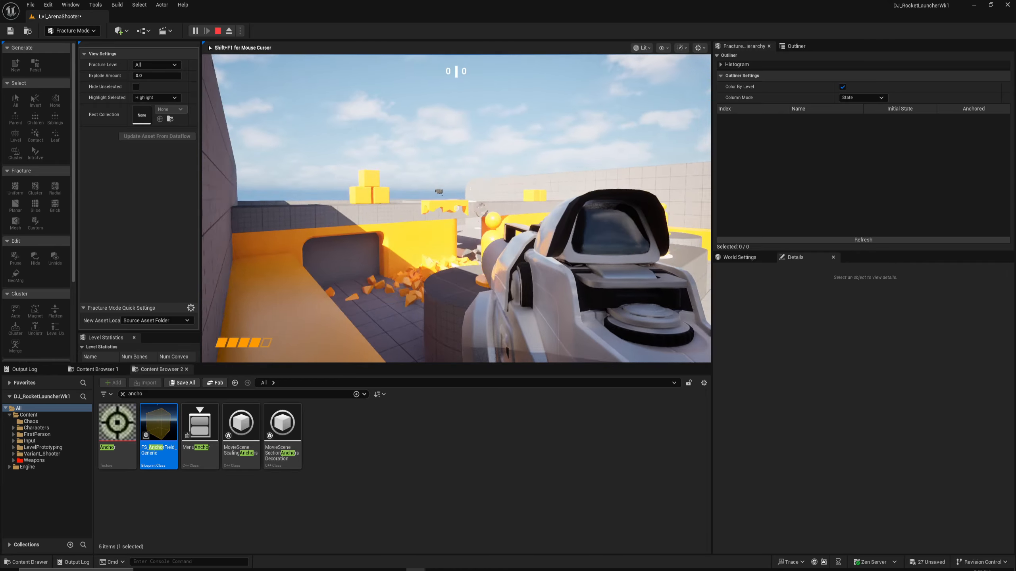
key("w")
left_click(456, 208)
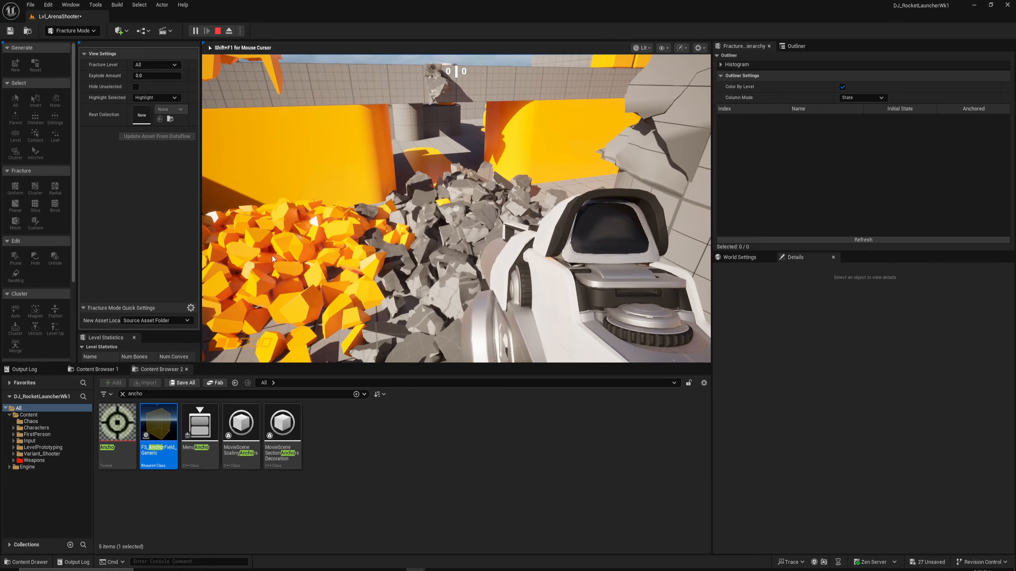
- Stop the play test and examine the intact arena in the editor viewport, comparing its walkways, bridges and fractured objects
key("Escape")
key("s")
right_click_drag(456, 208, 434, 244)
scroll(456, 207, "down", 5)
key("s")
scroll(456, 208, "up", 4)
key("w")
key("s")
key("s")
scroll(456, 208, "up", 2)
key("w")
key("s")
key("w")
key("s")
key("s")
key("w")
key("s")
key("a")
key("w")
scroll(420, 276, "up", 2)
key("s")
key("s")
key("a")
key("w")
key("w")
- Select the SM_Cube26 walkway slab beneath the stacked yellow boxes
left_click(416, 232)
key("w")
left_click(460, 211)
key("s")
right_click_drag(460, 211, 486, 218)
left_click(474, 224)
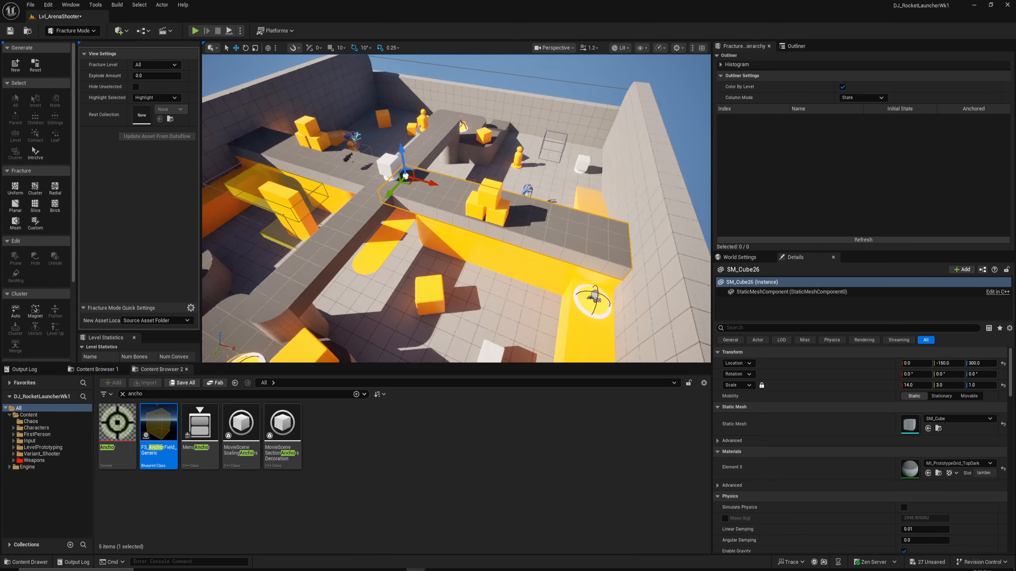